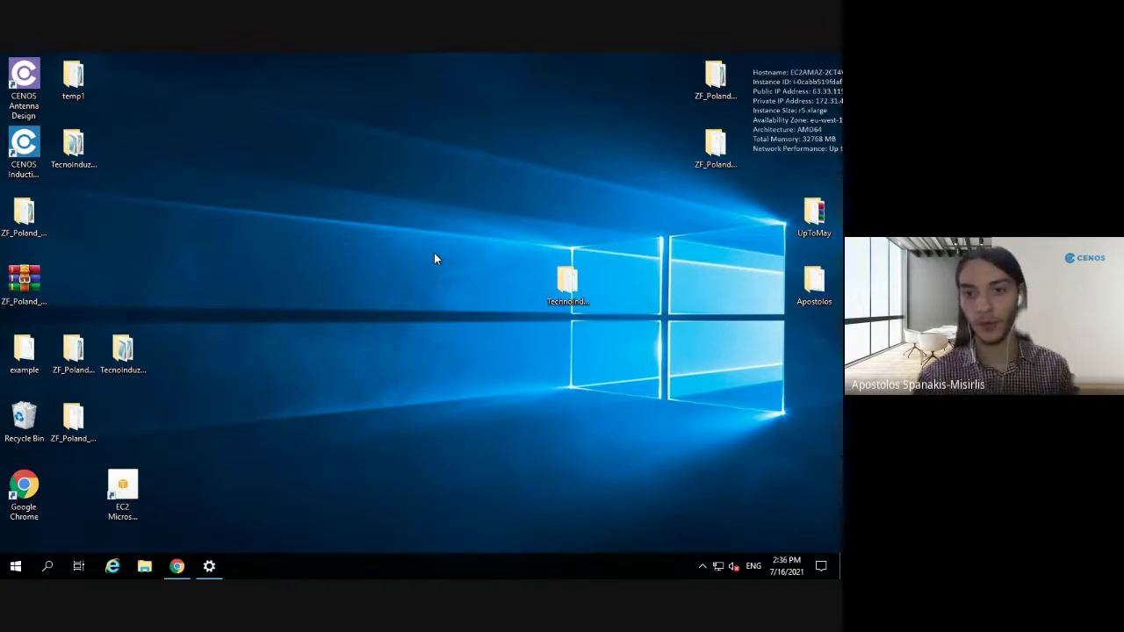
Mute the unmuted participant in the Google Meet call and return to the remote Windows desktop
key(ctrl+Left)
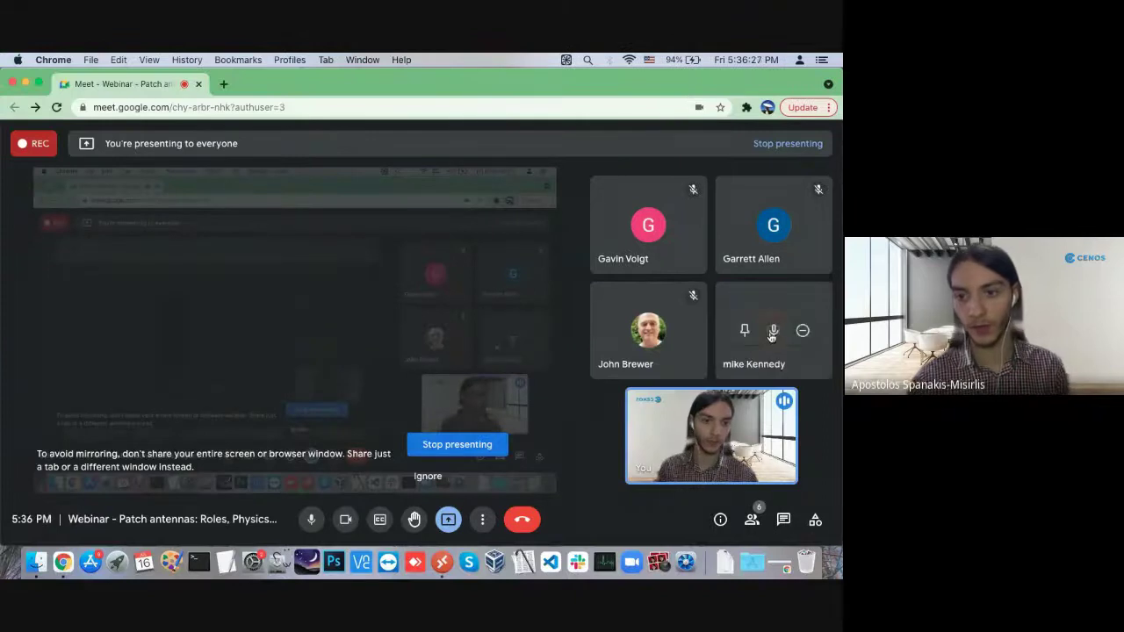
click(773, 333)
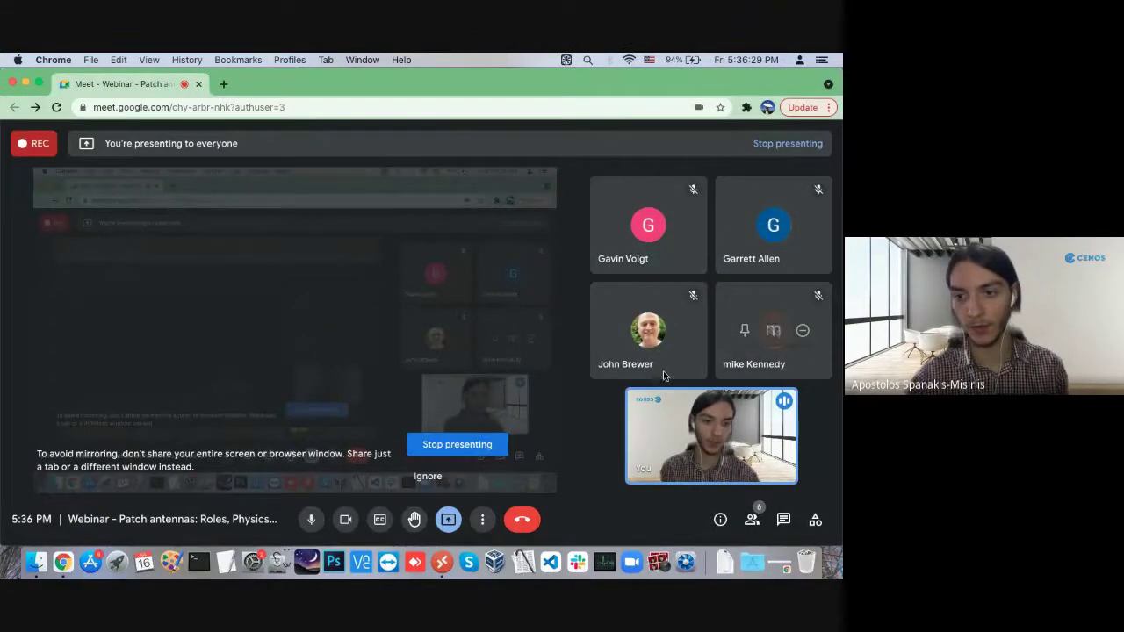
key(ctrl+Right)
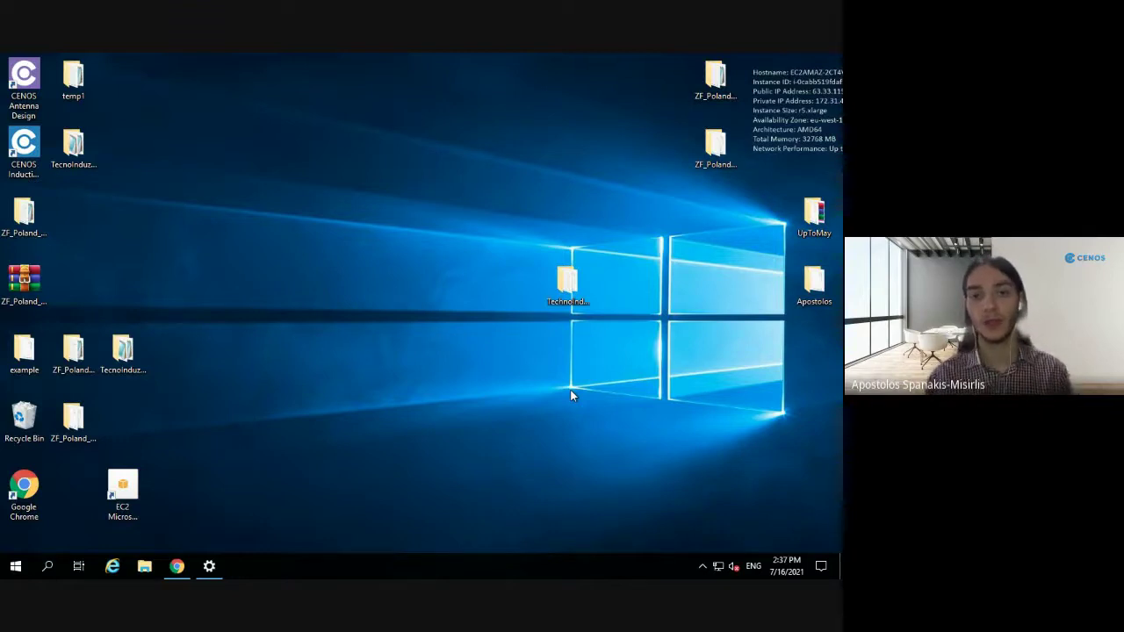
key(ctrl+super+f)
click(403, 241)
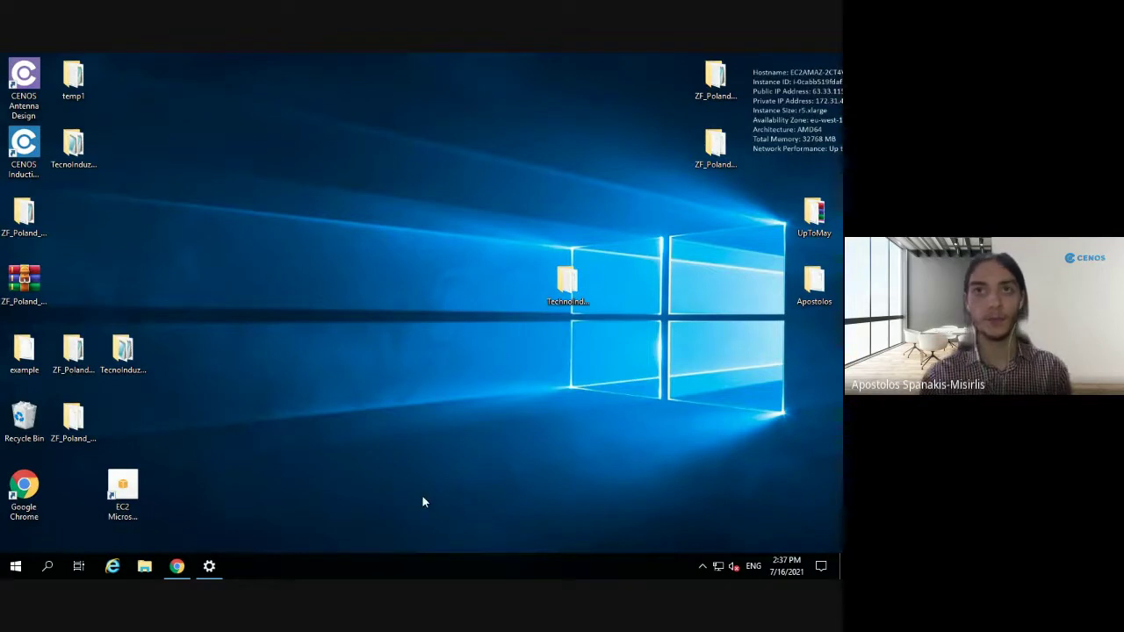
Launch CENOS Antenna Design in a maximized window and choose the FreeCAD geometry editor as the geometry source
double_click(26, 90)
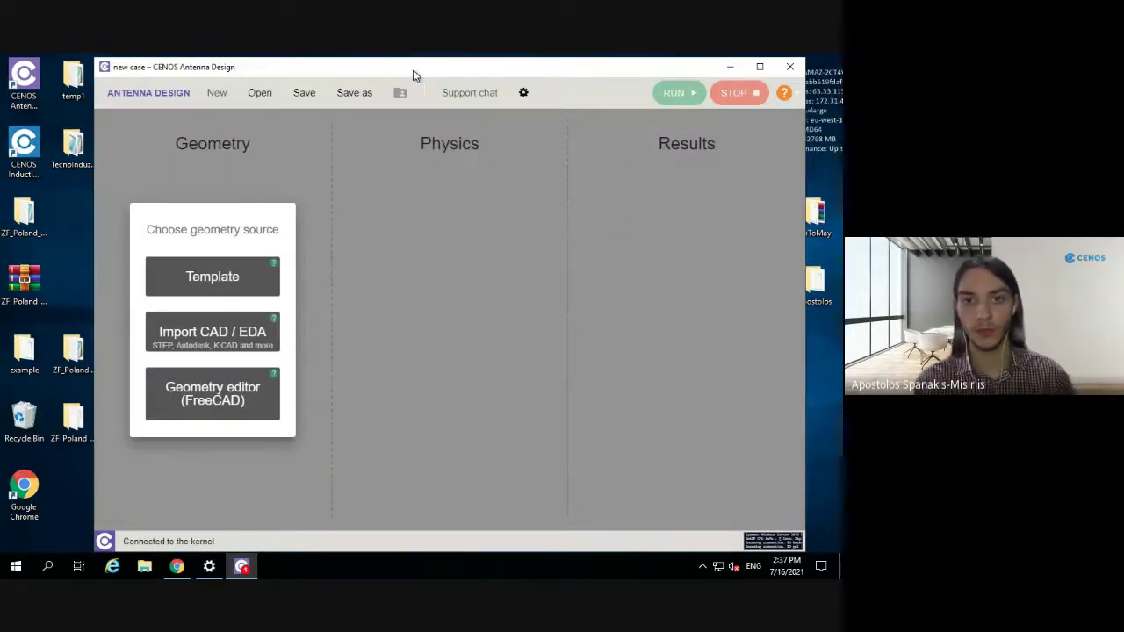
double_click(415, 74)
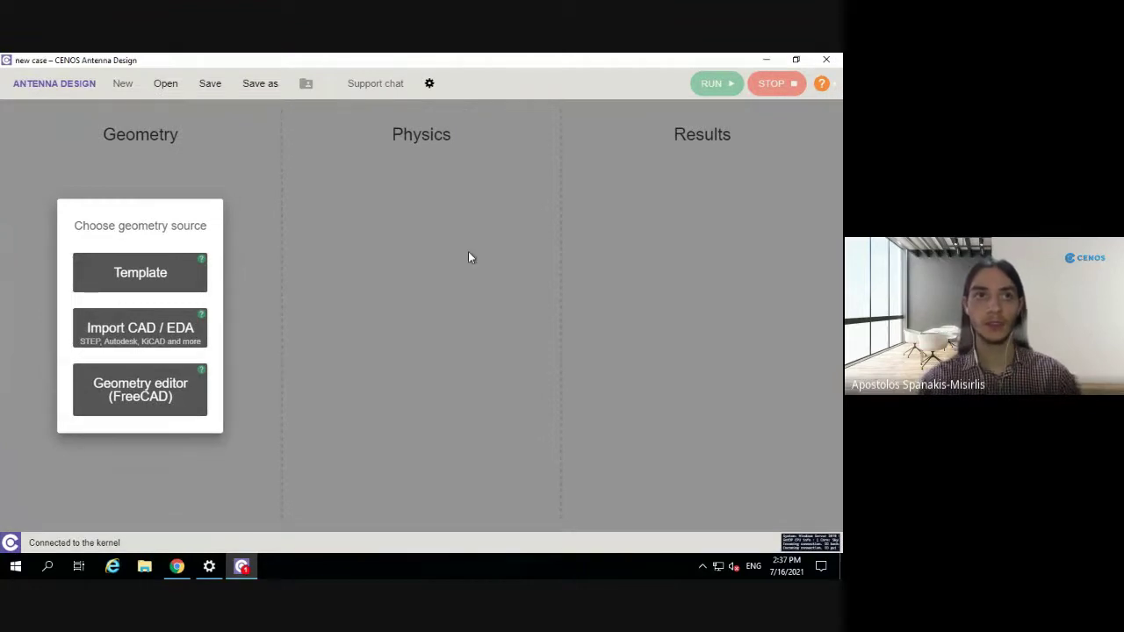
click(185, 391)
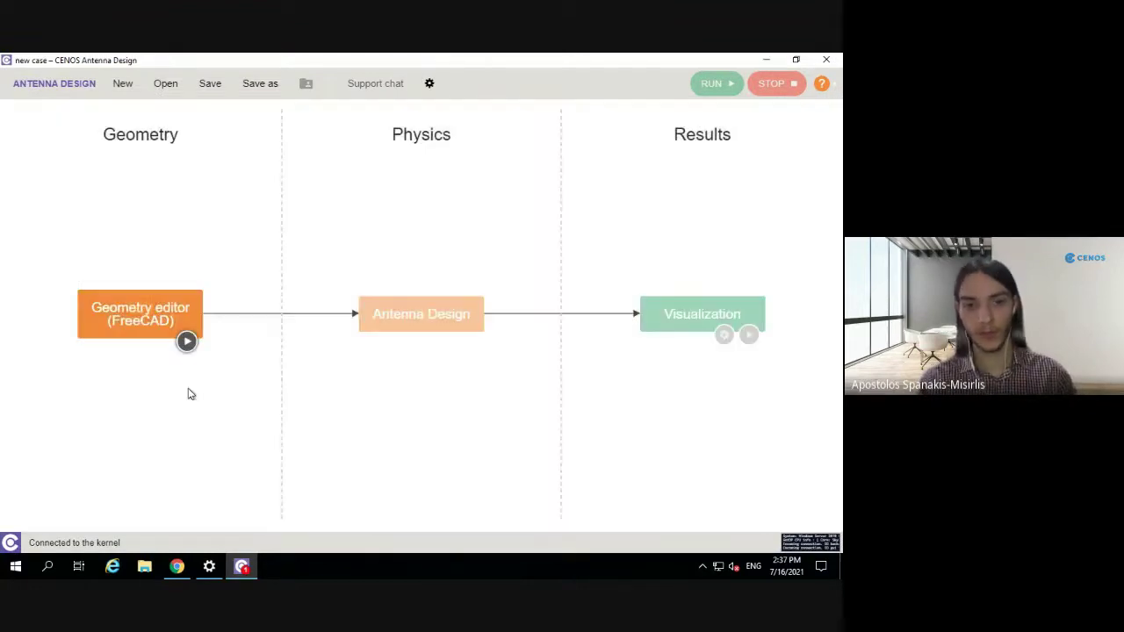
Start the FreeCAD geometry editor for the case, saving the case directory as webinar3
click(185, 341)
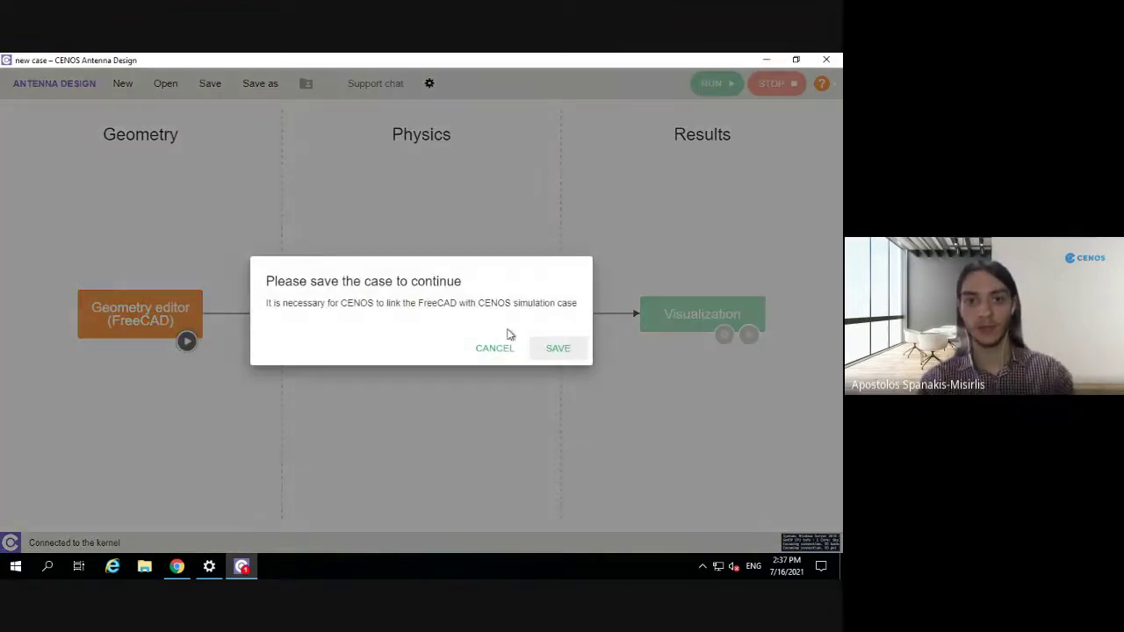
click(571, 349)
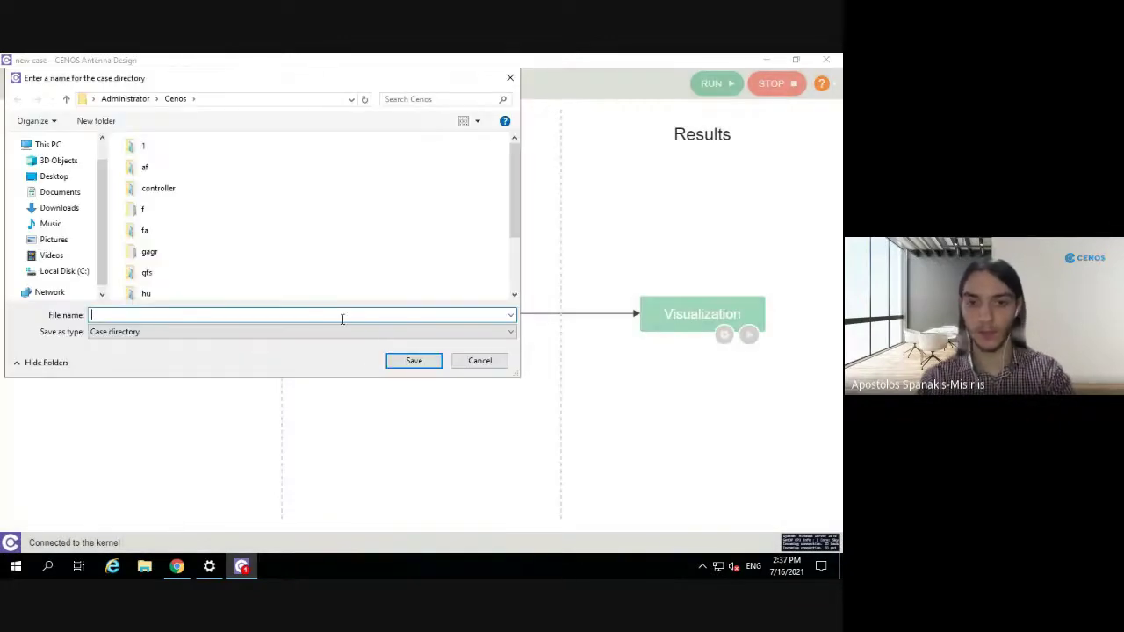
text(webinar3)
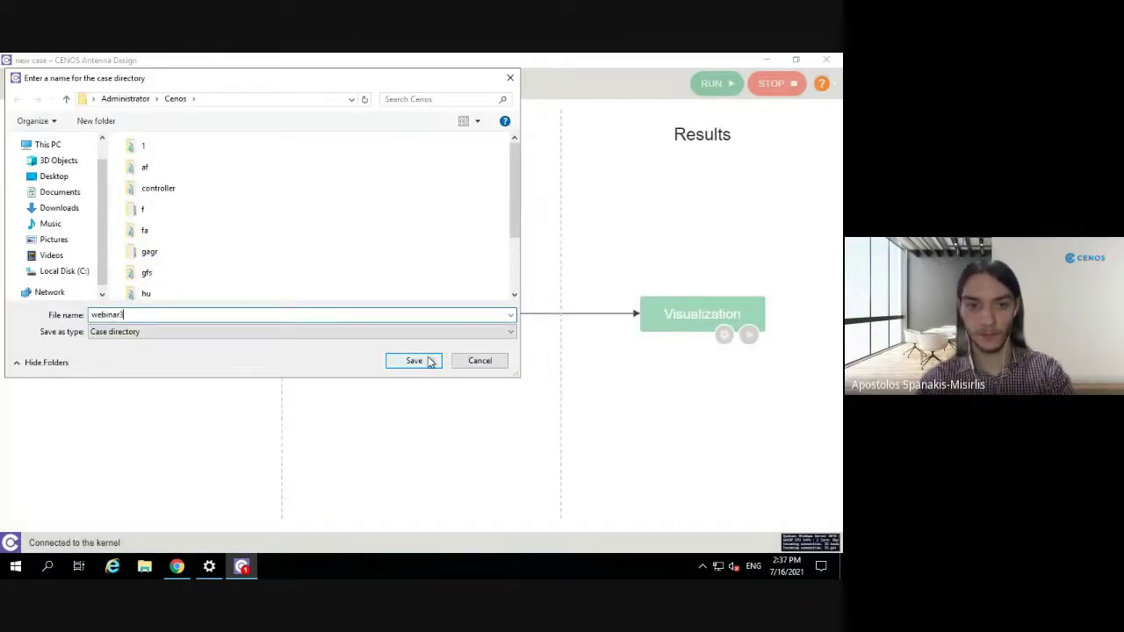
click(428, 360)
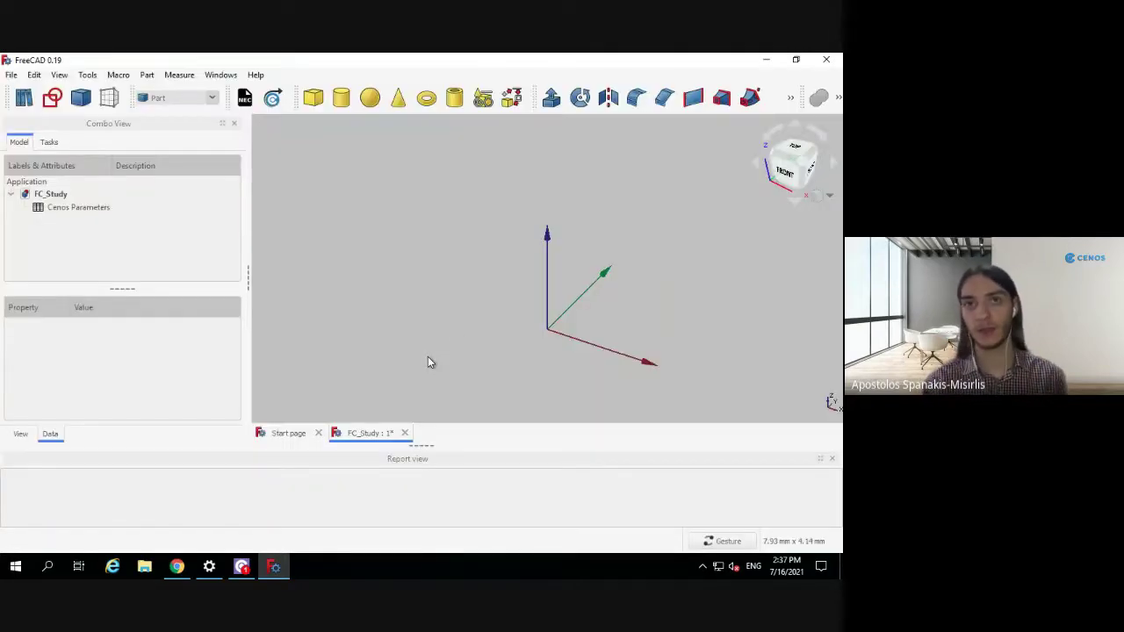
Create the simple Patch antenna from the component library in the FC_Study document
drag(554, 316, 497, 332)
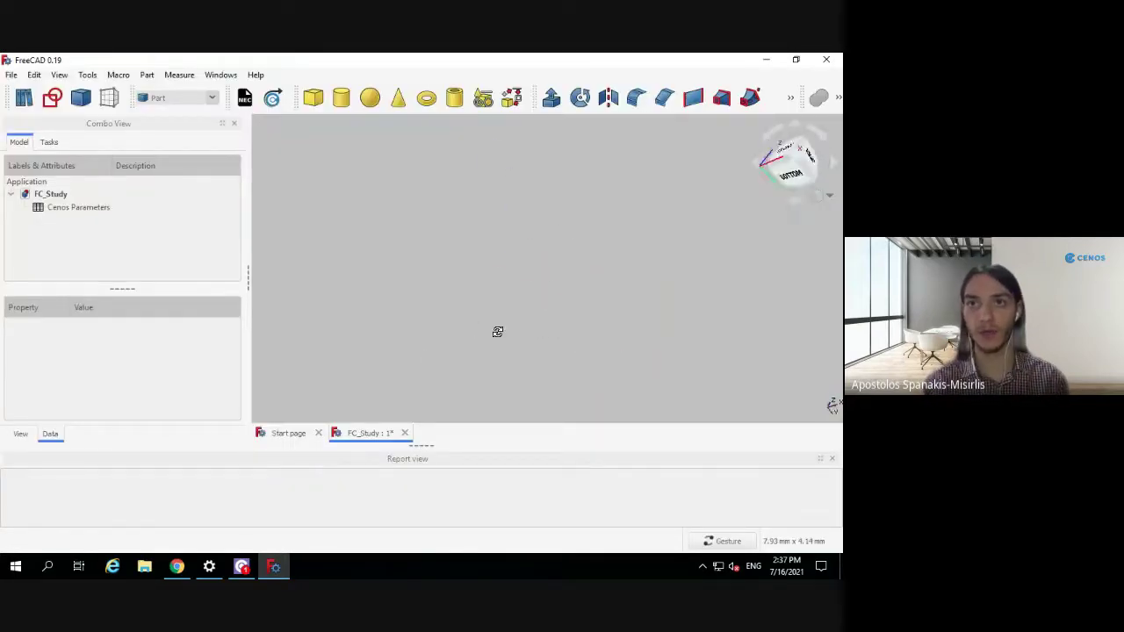
key(0)
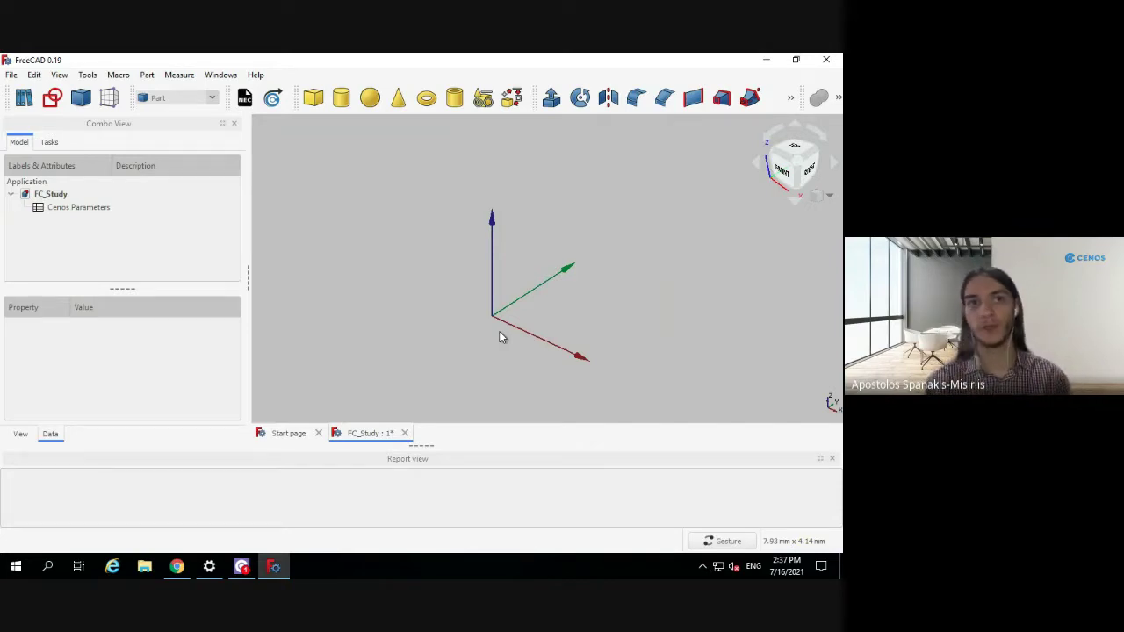
click(24, 97)
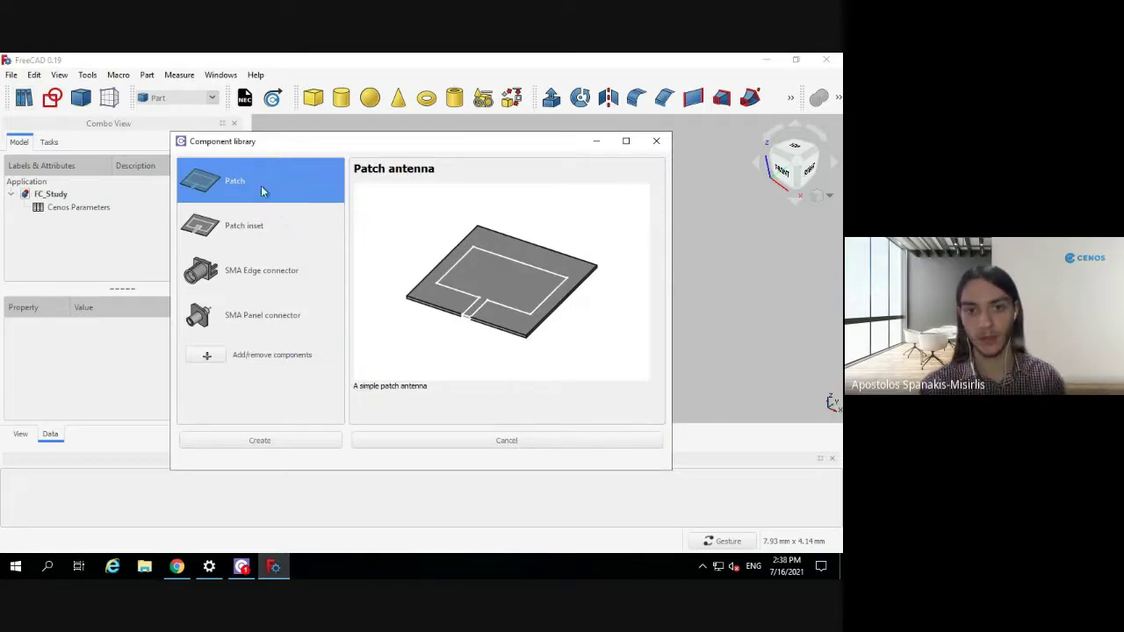
click(290, 445)
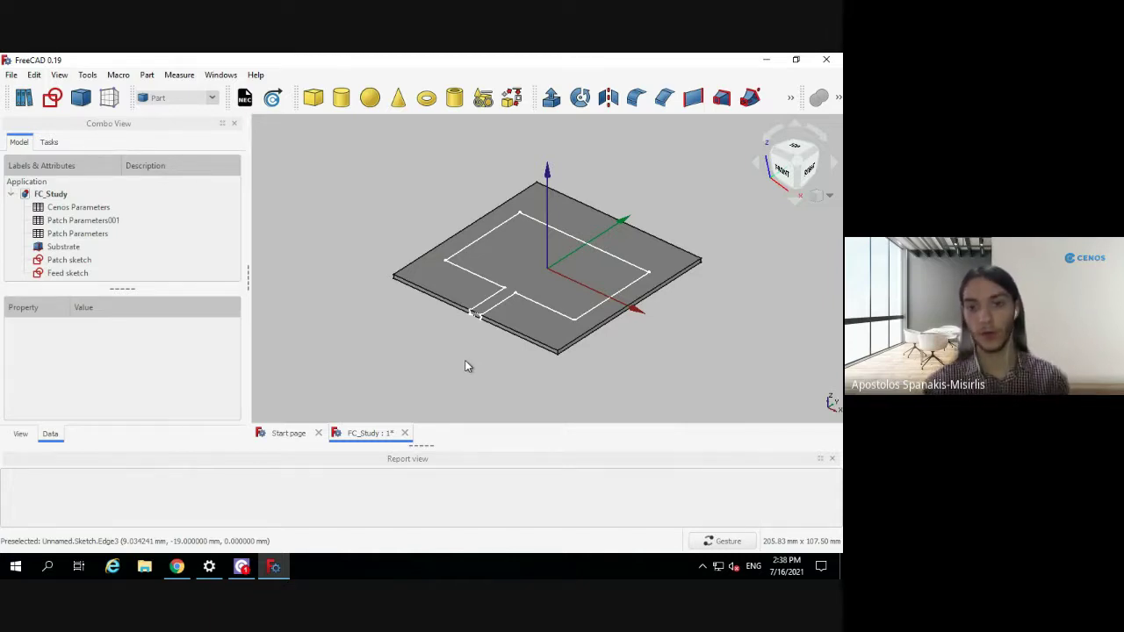
Create a CENOS mesh from the Substrate, Patch sketch and Feed sketch together
drag(484, 334, 479, 360)
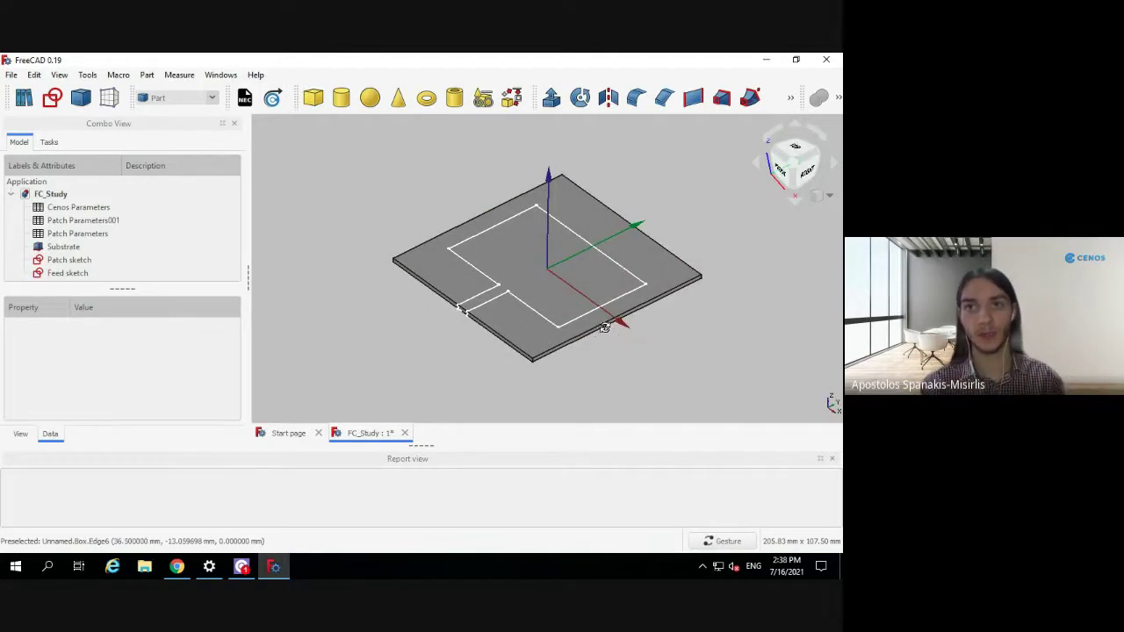
drag(604, 327, 601, 301)
mouse_move(534, 321)
mouse_down()
mouse_move(534, 244)
mouse_move(529, 318)
mouse_up()
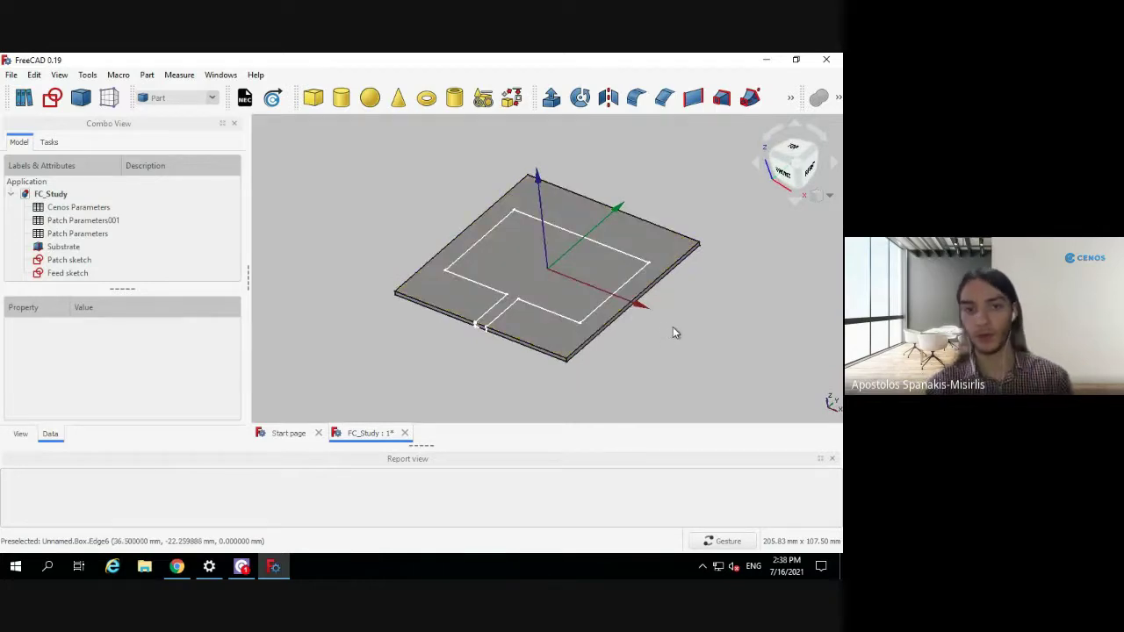
drag(131, 290, 131, 303)
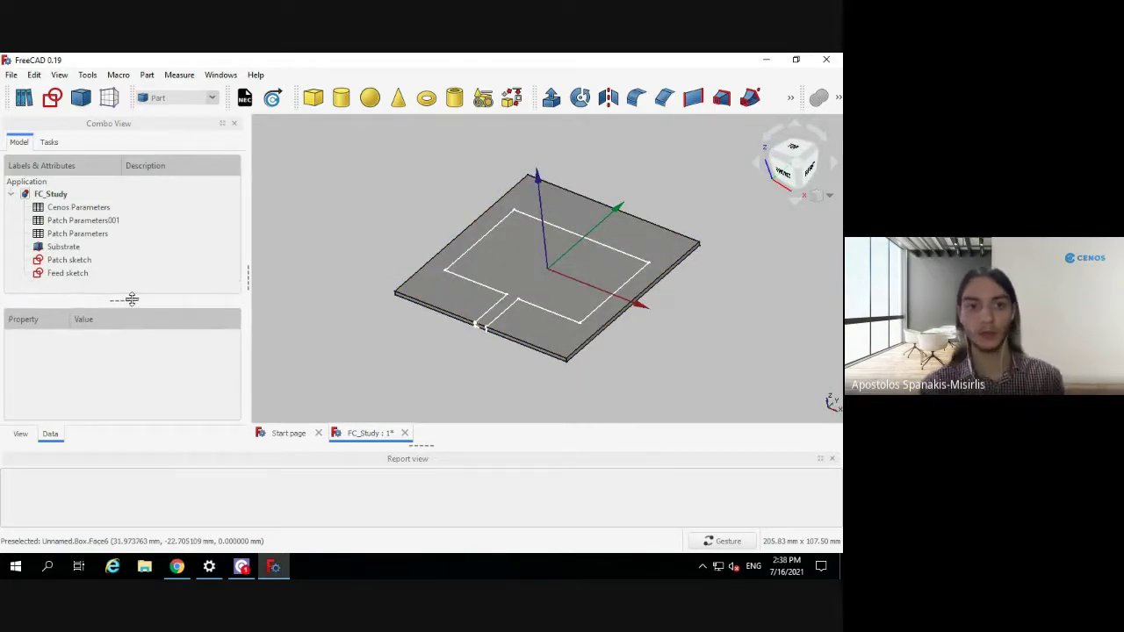
click(72, 249)
shift+click(77, 276)
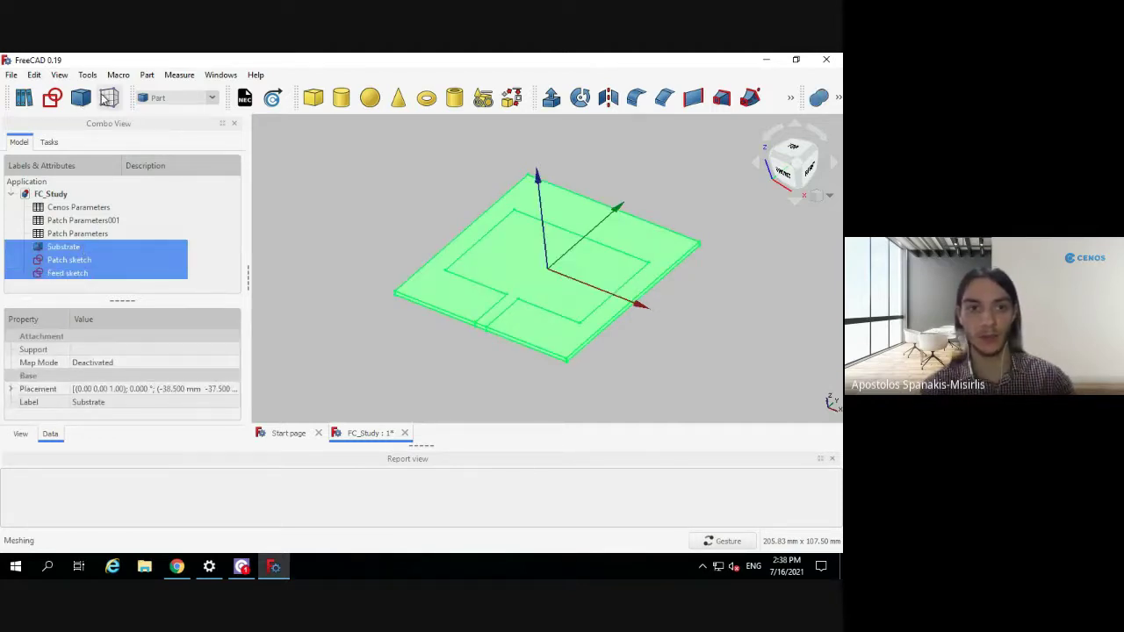
click(107, 99)
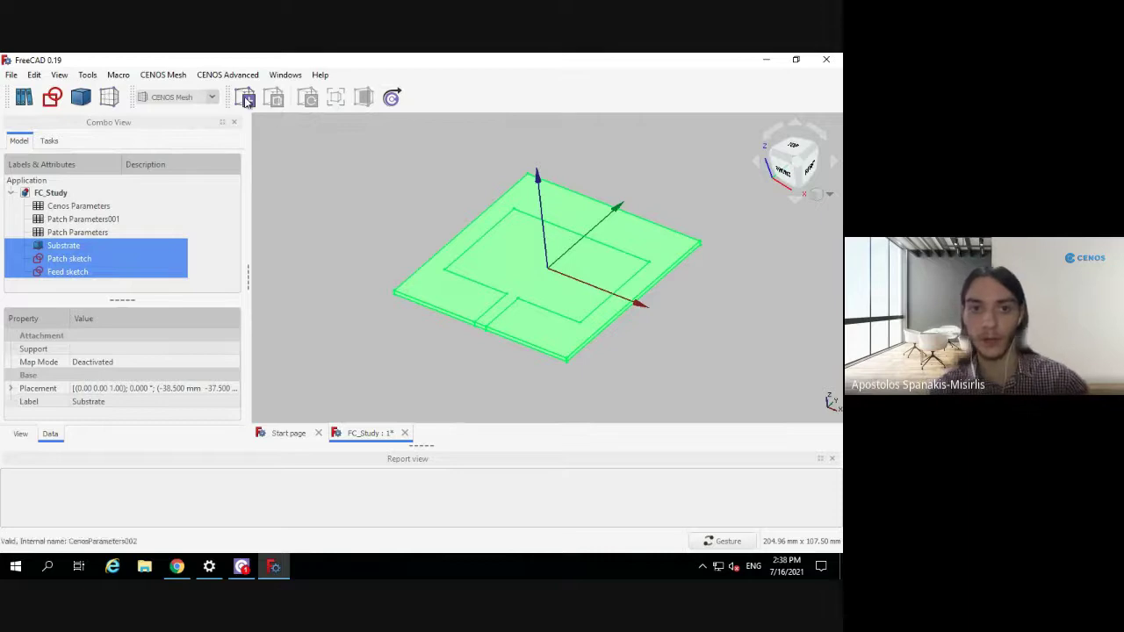
click(245, 98)
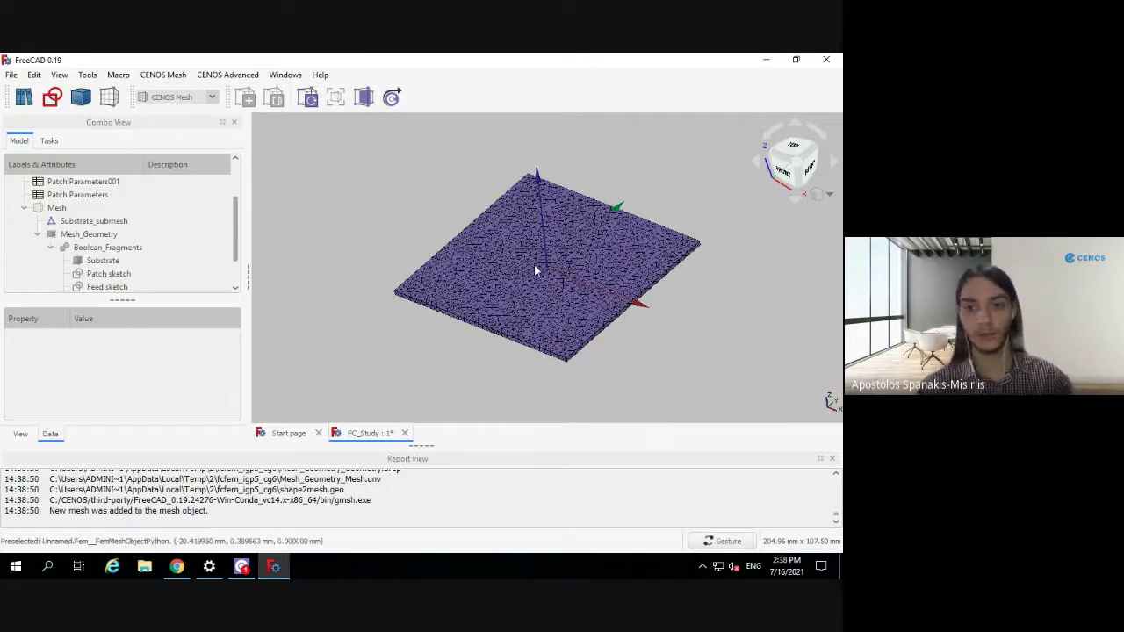
Inspect the patch antenna mesh up close and send it to CENOS
scroll(533, 270, up, 5)
drag(534, 270, 512, 319)
scroll(482, 274, down, 5)
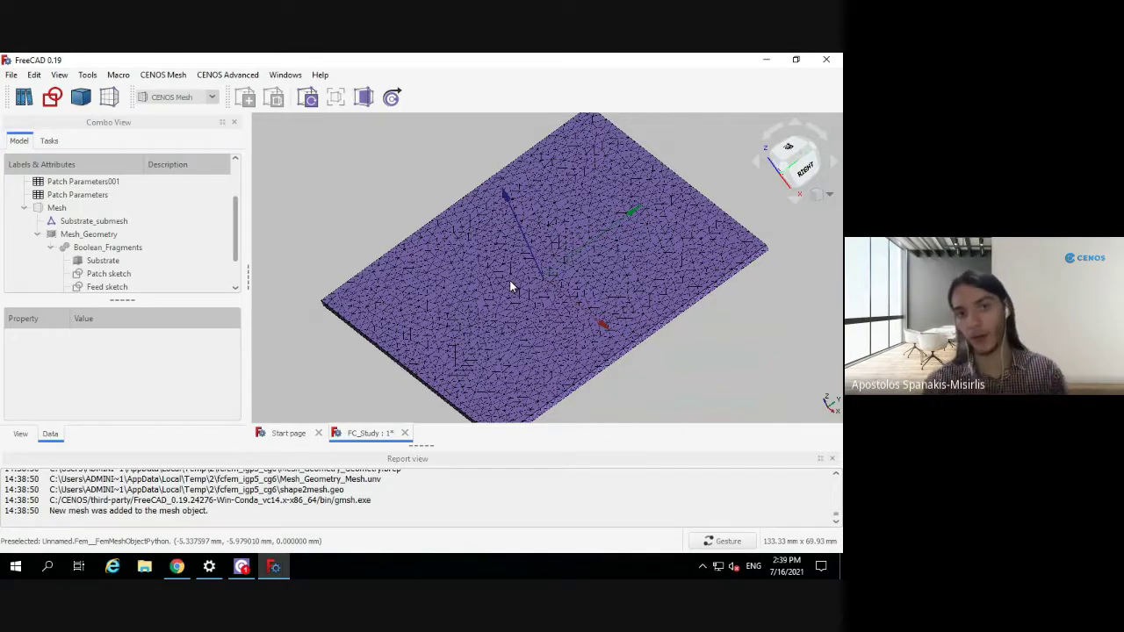
click(392, 98)
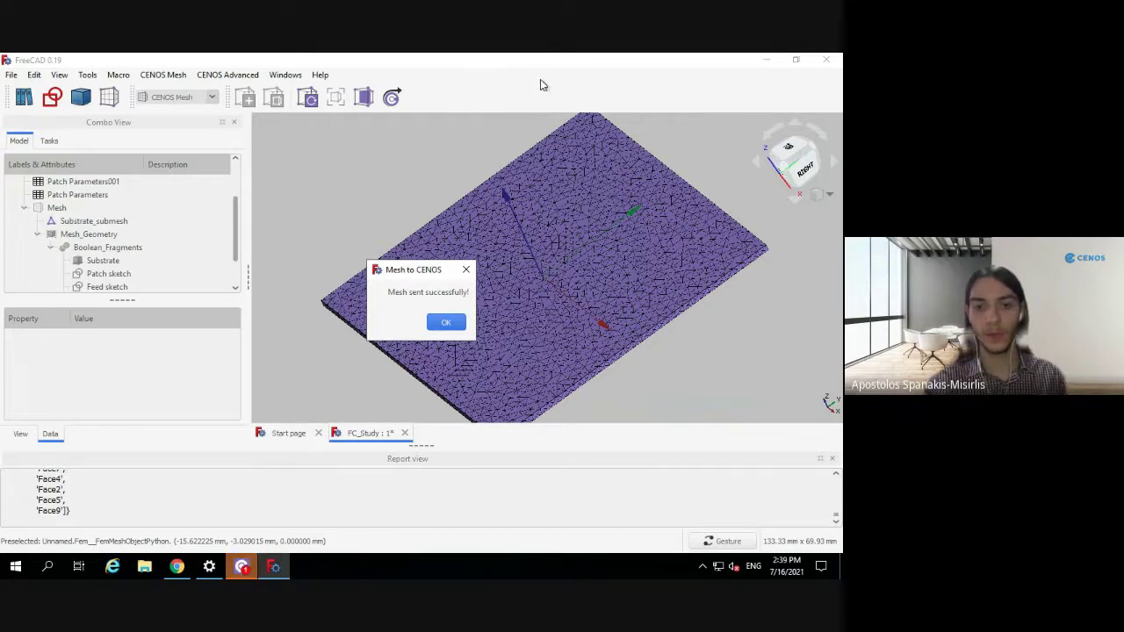
click(450, 322)
Switch to CENOS Antenna Design and select Microstrip / PCB as the application for the geometry
click(251, 570)
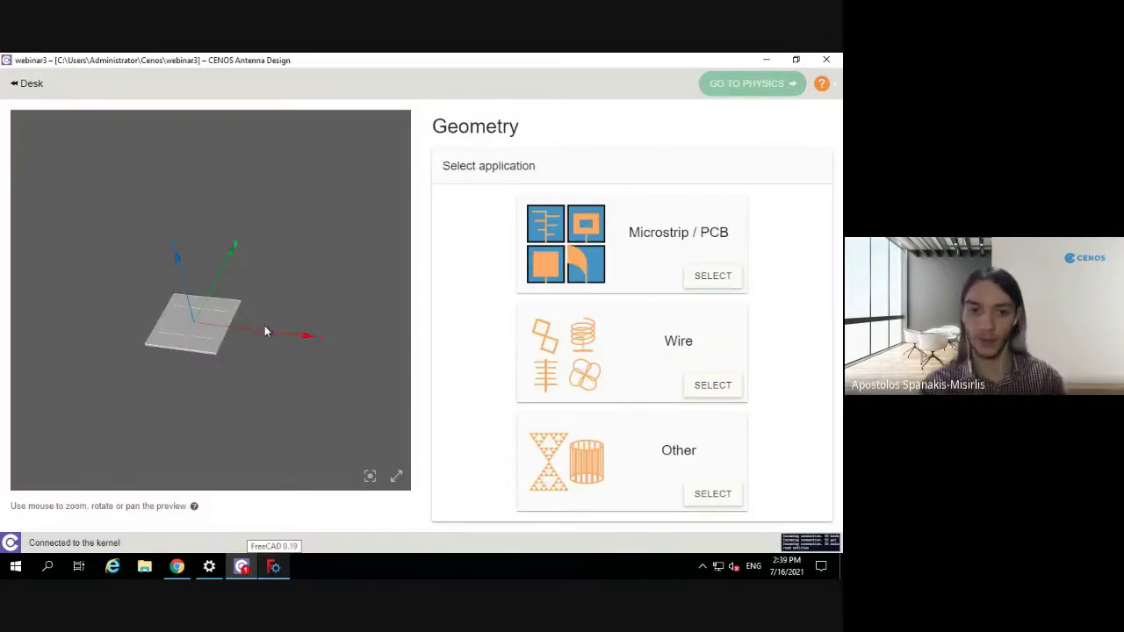
drag(265, 325, 320, 344)
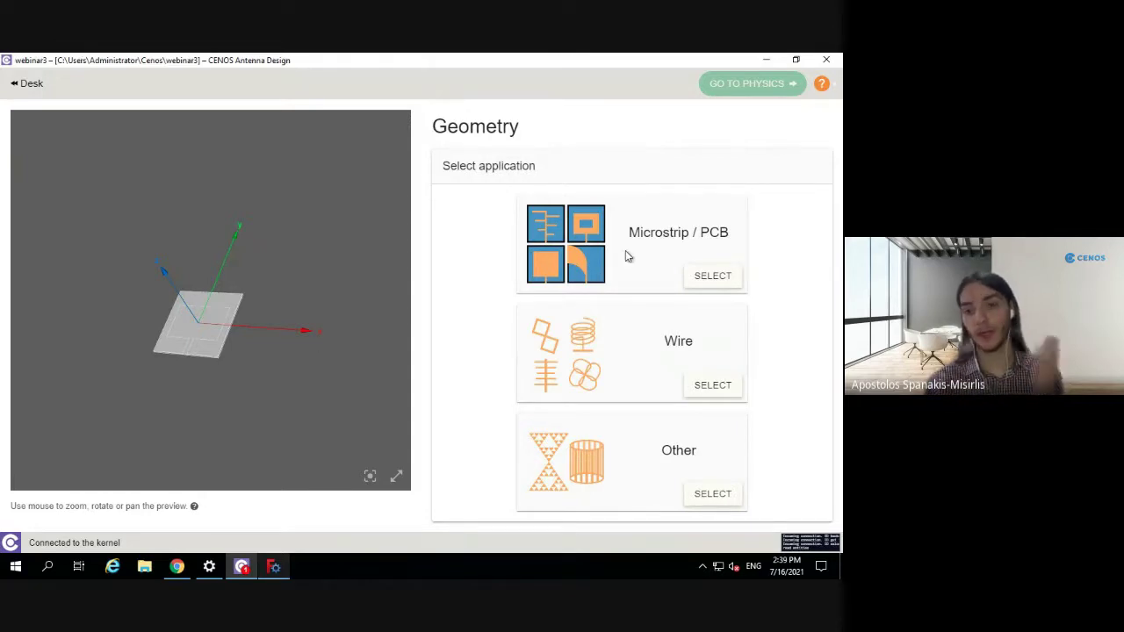
click(706, 279)
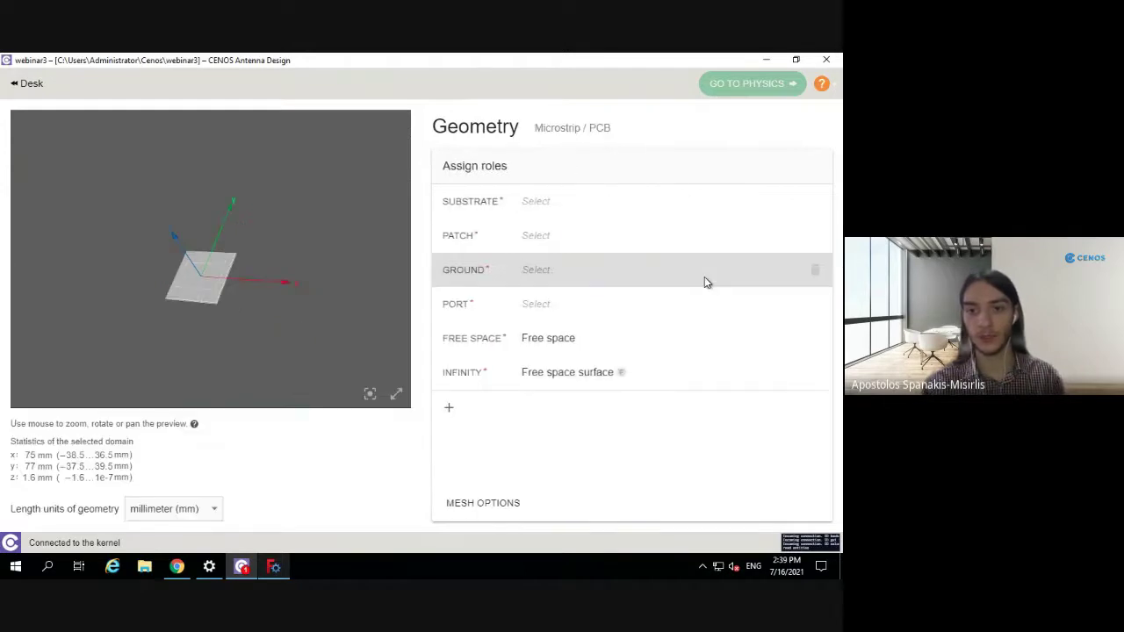
Assign the Substrate_submesh volume to the Substrate role, checking in the preview which body it covers
drag(252, 319, 238, 302)
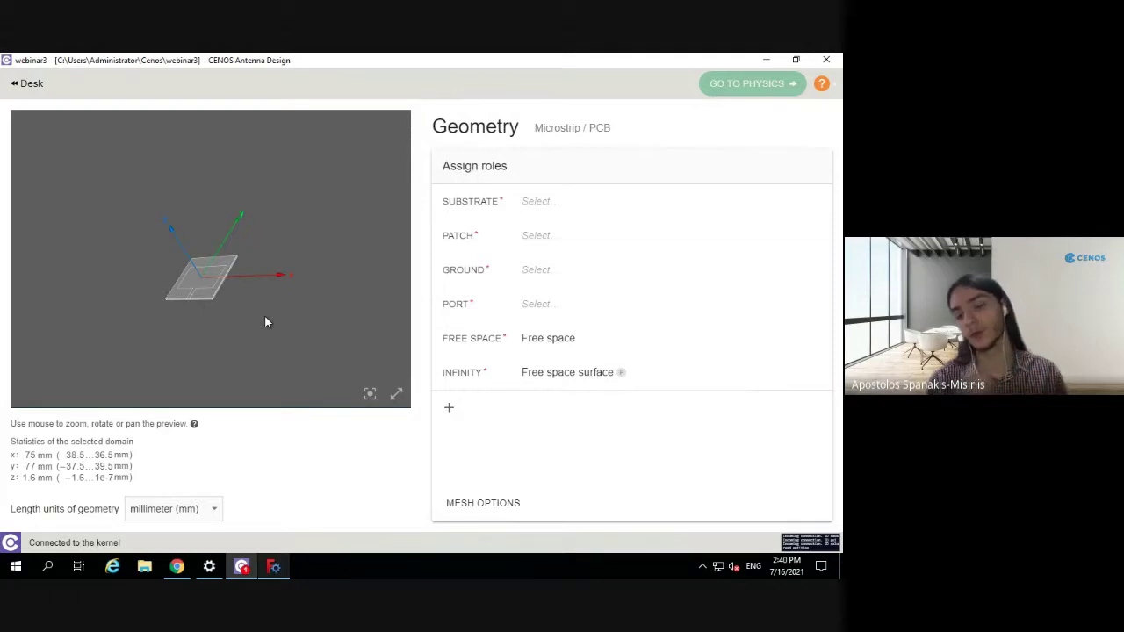
drag(266, 321, 217, 294)
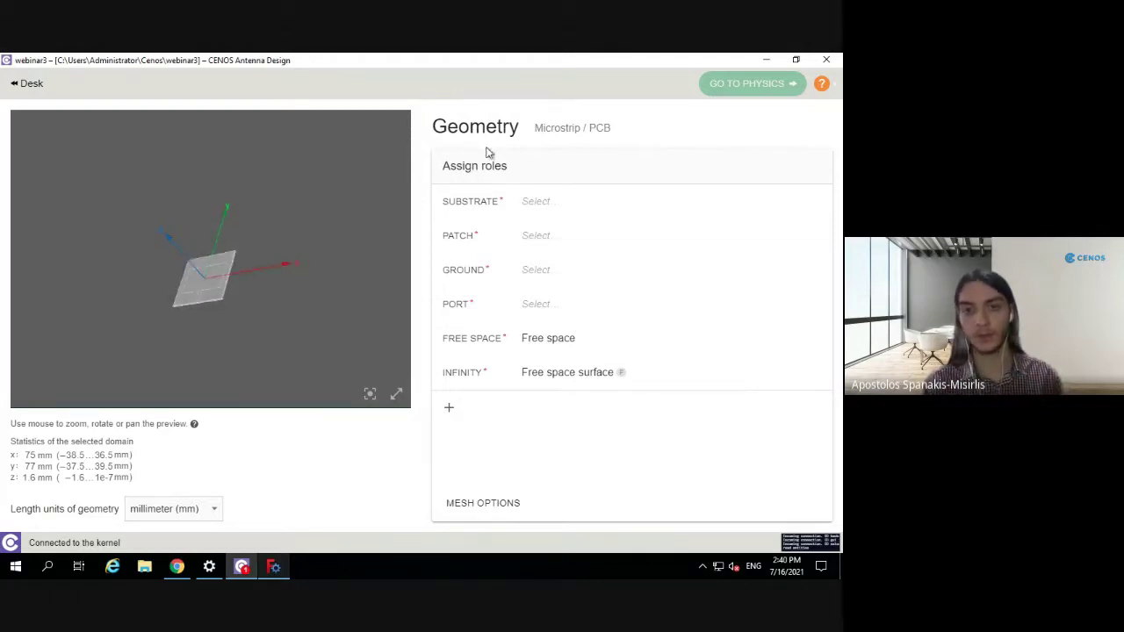
click(567, 203)
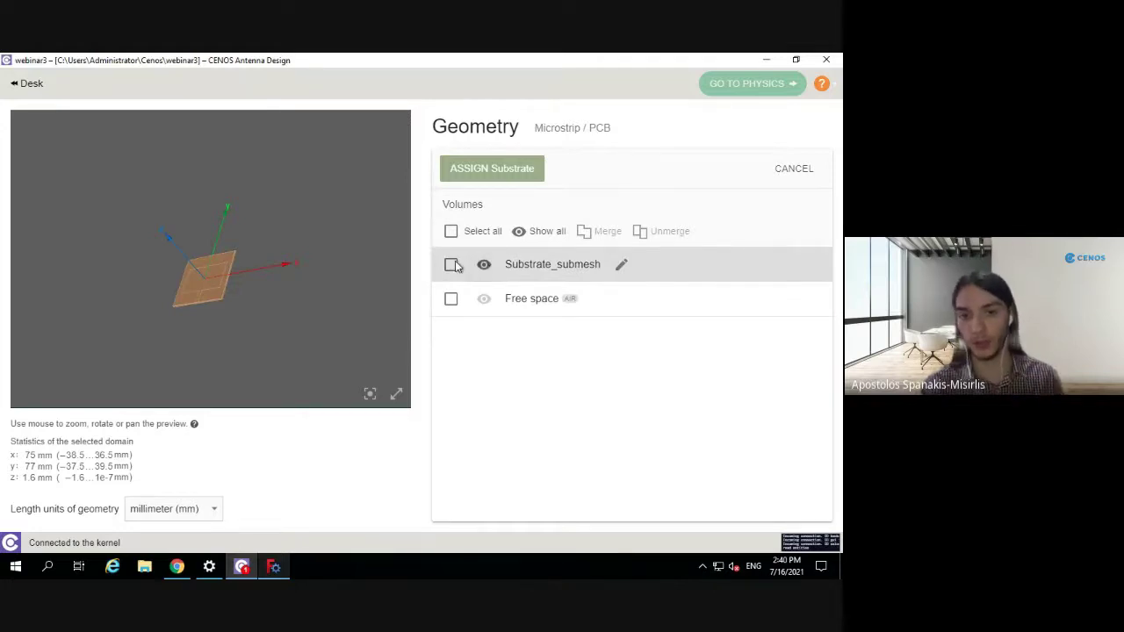
click(483, 264)
click(483, 264)
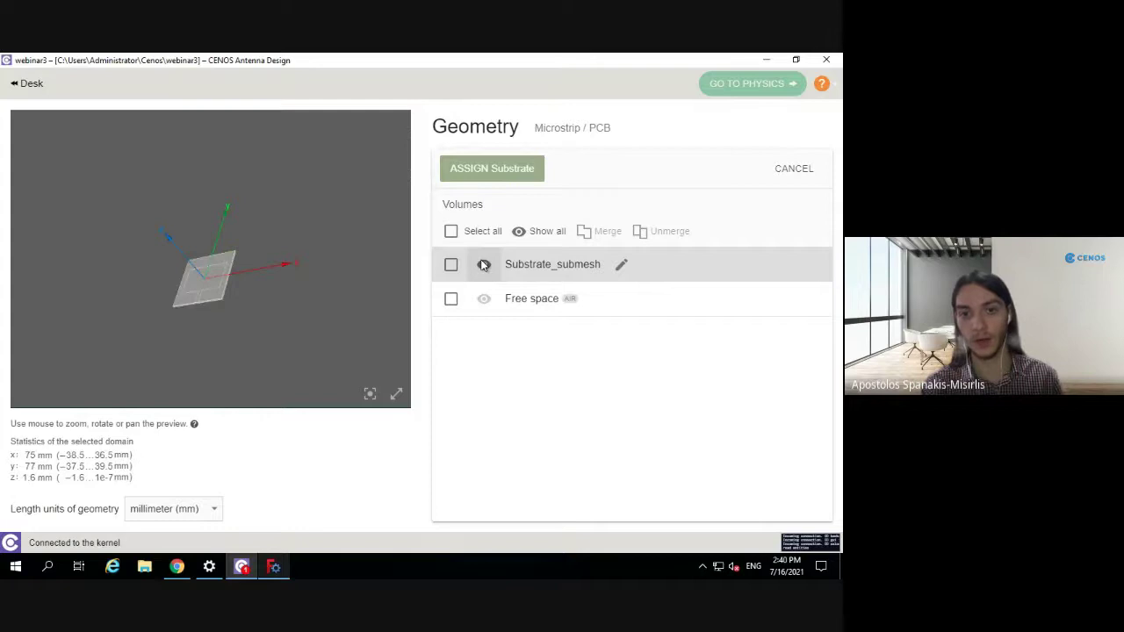
click(483, 264)
click(482, 265)
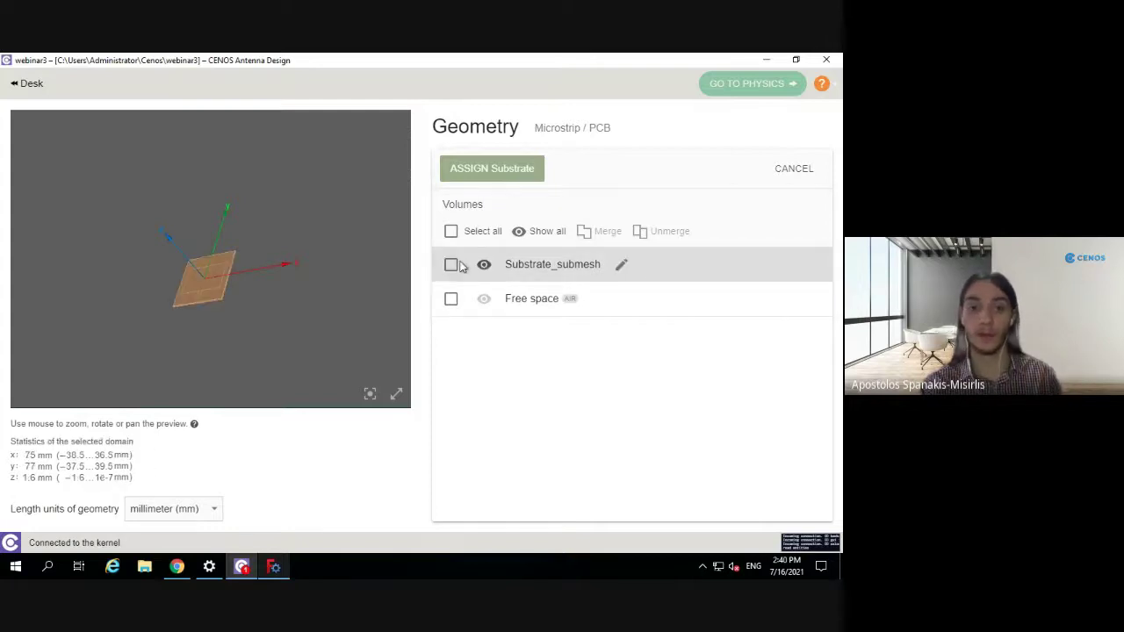
click(451, 265)
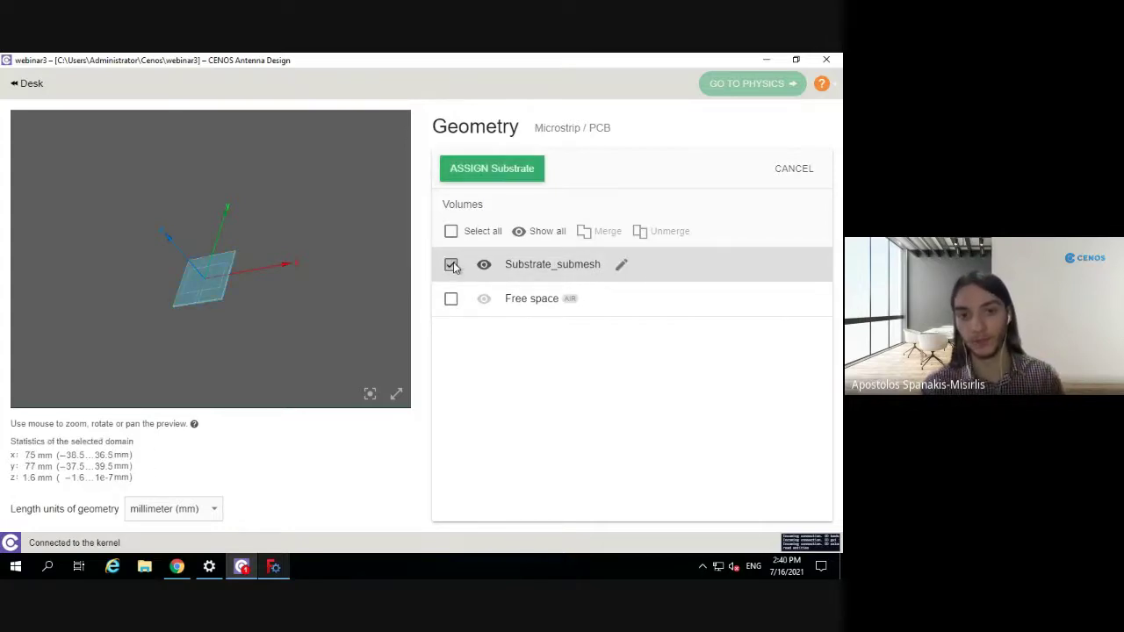
drag(311, 272, 220, 277)
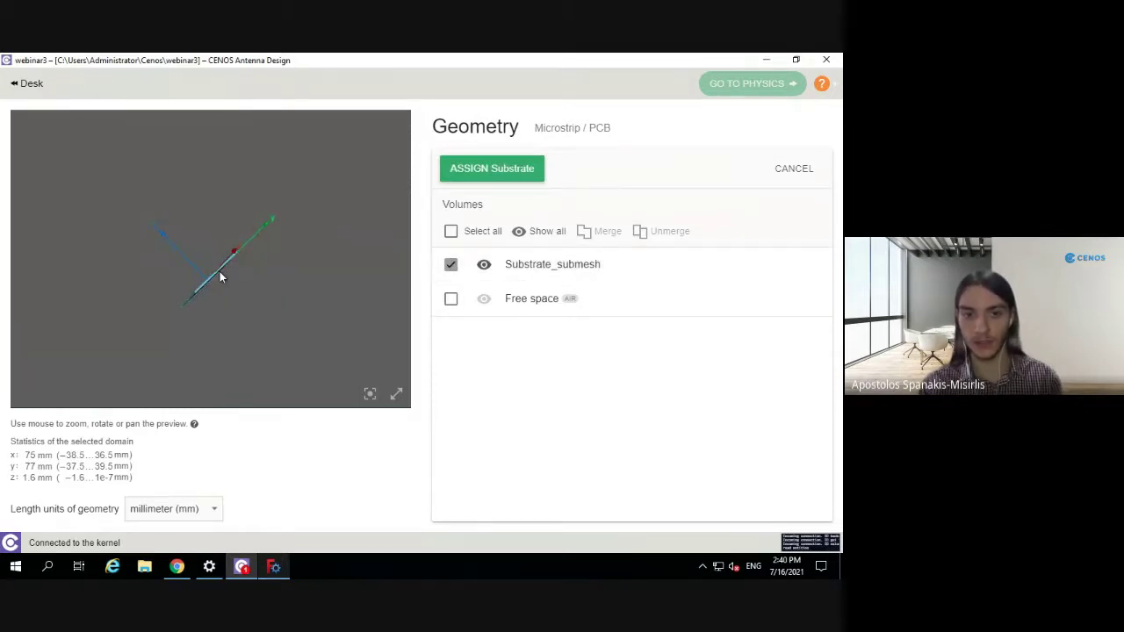
click(479, 168)
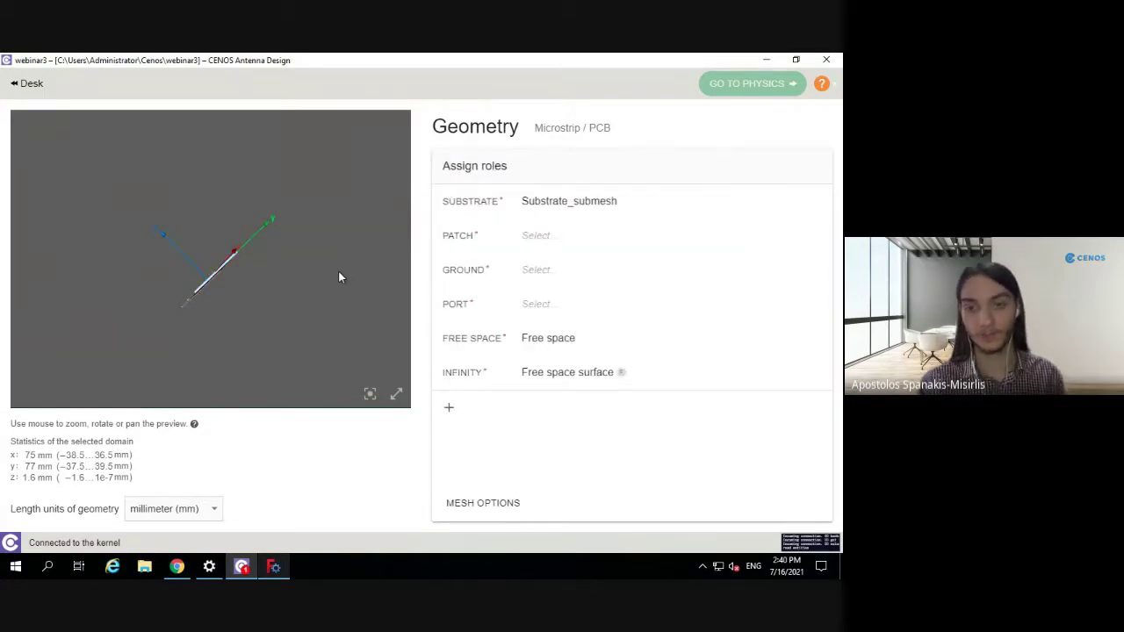
drag(346, 283, 372, 321)
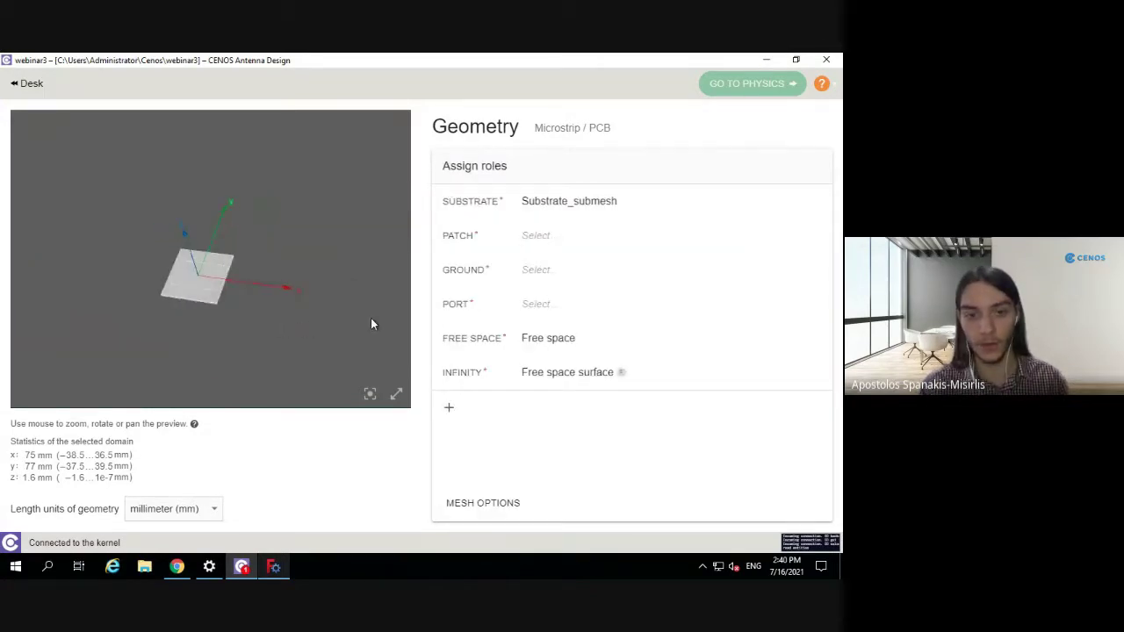
Start assigning the Patch role and look through the geometry's faces to find the one forming the patch
click(535, 240)
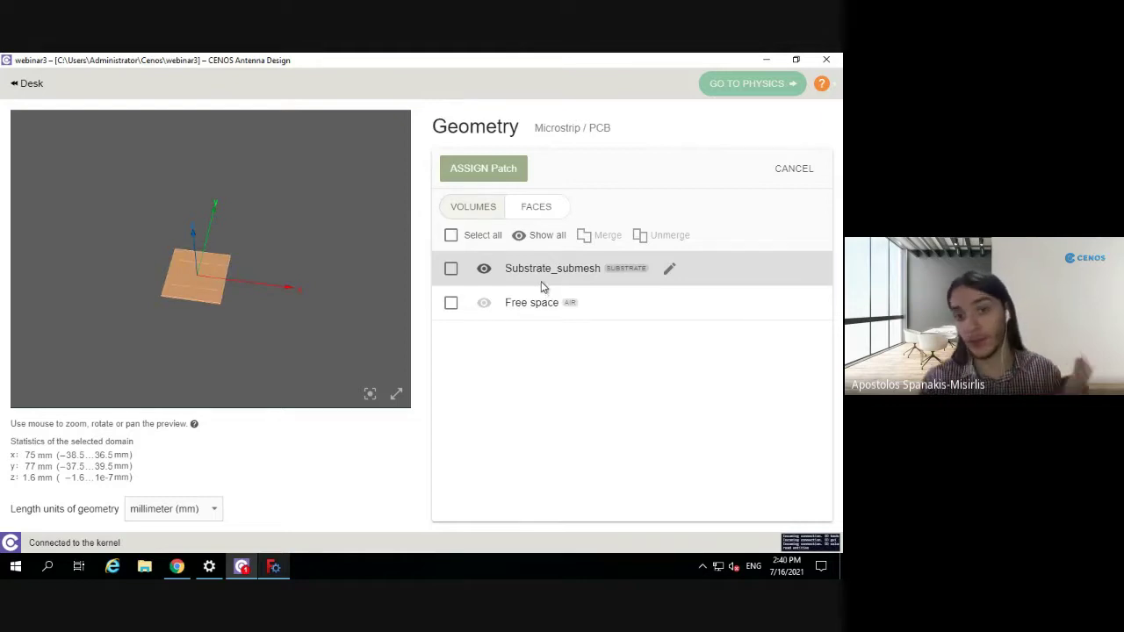
click(554, 209)
drag(307, 256, 275, 267)
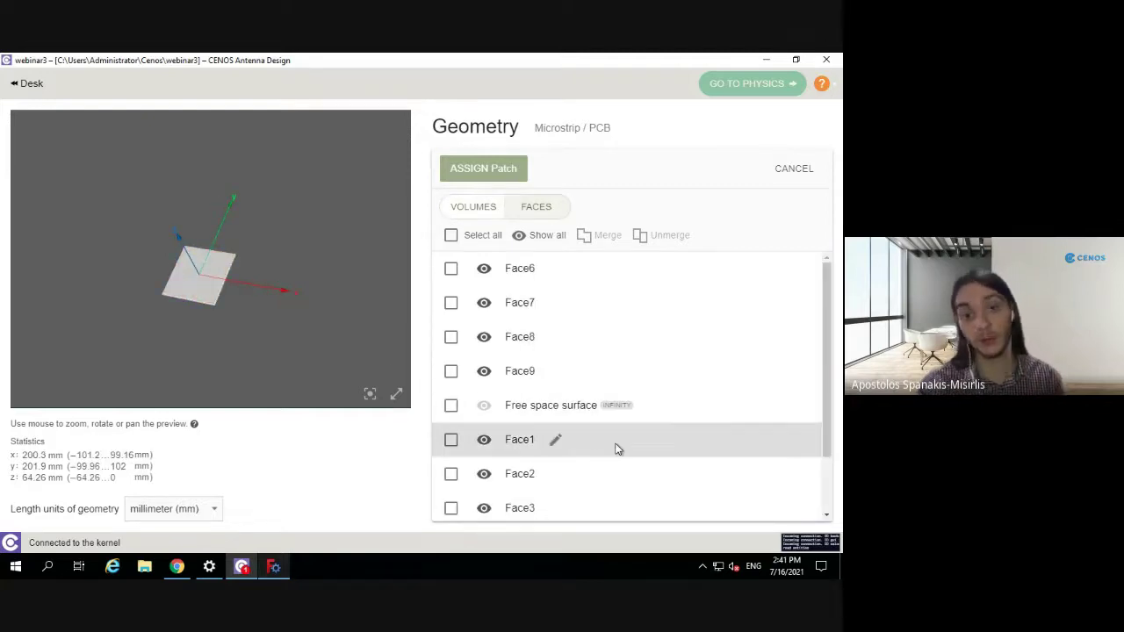
scroll(617, 447, down, 2)
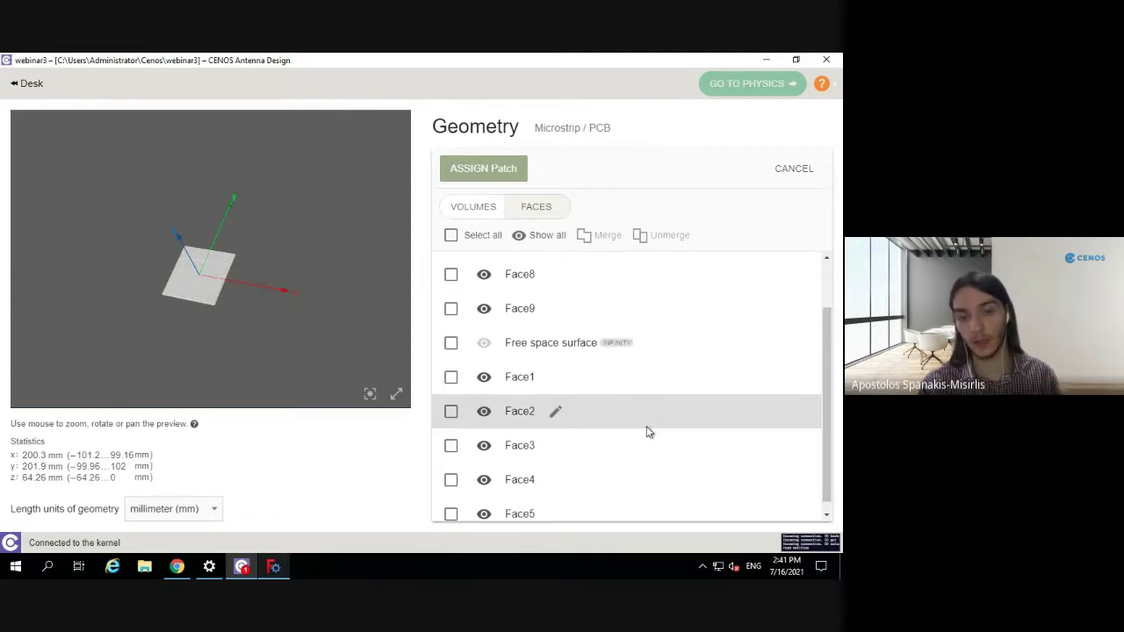
mouse_move(336, 348)
mouse_down()
mouse_move(369, 301)
mouse_move(348, 358)
mouse_up()
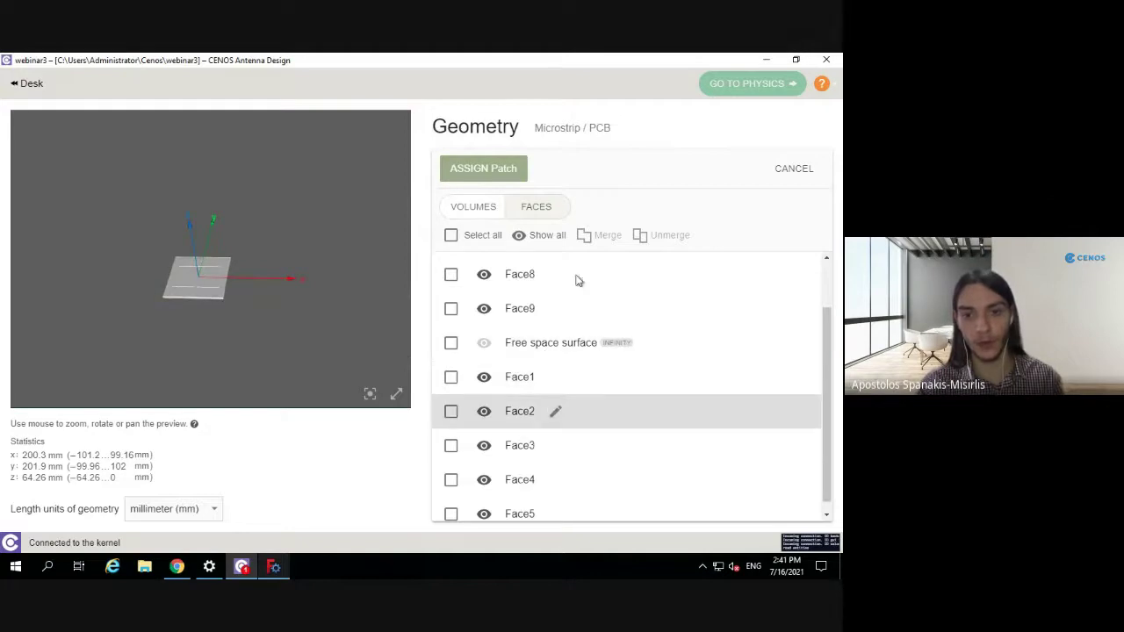
drag(826, 319, 827, 270)
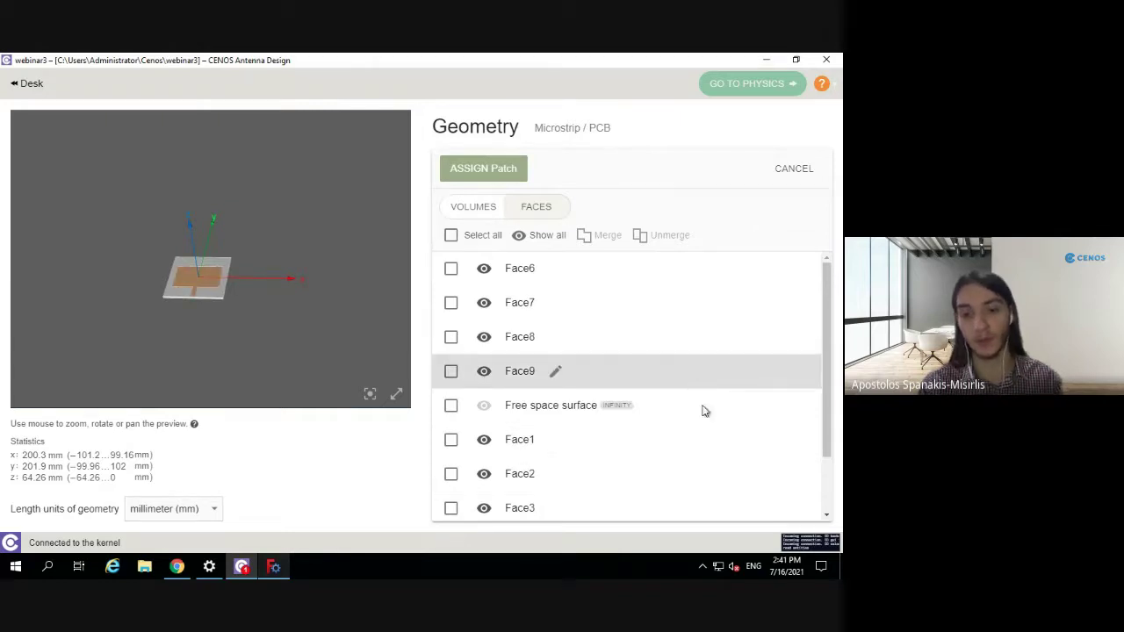
drag(293, 338, 306, 364)
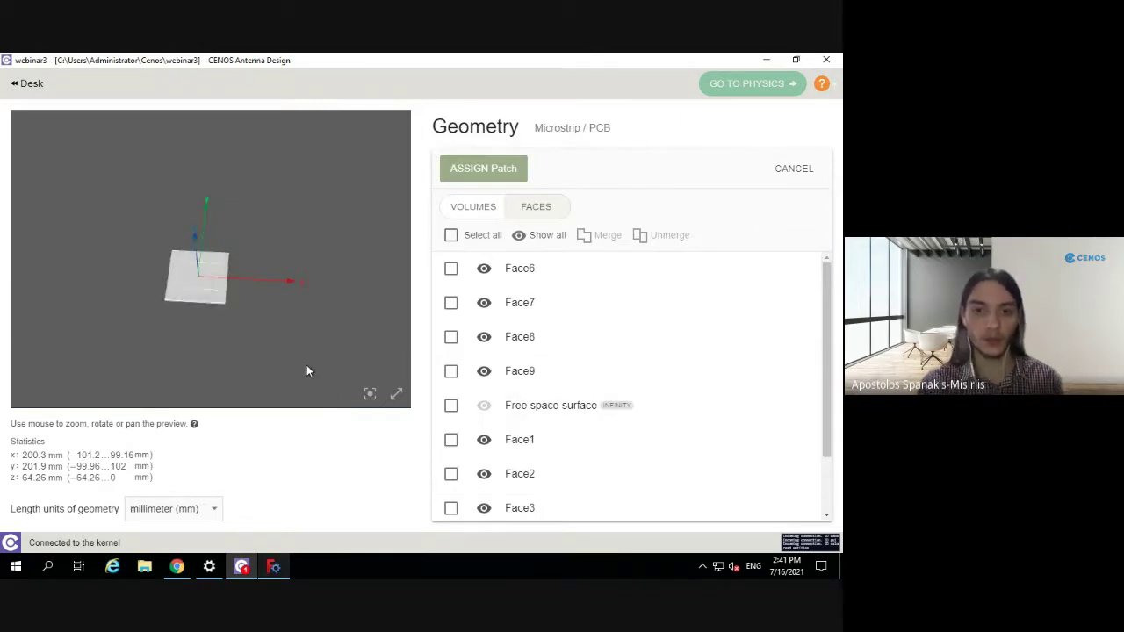
Switch to the Google Meet call, admit the waiting participant and return to CENOS Antenna Design
key(ctrl+Left)
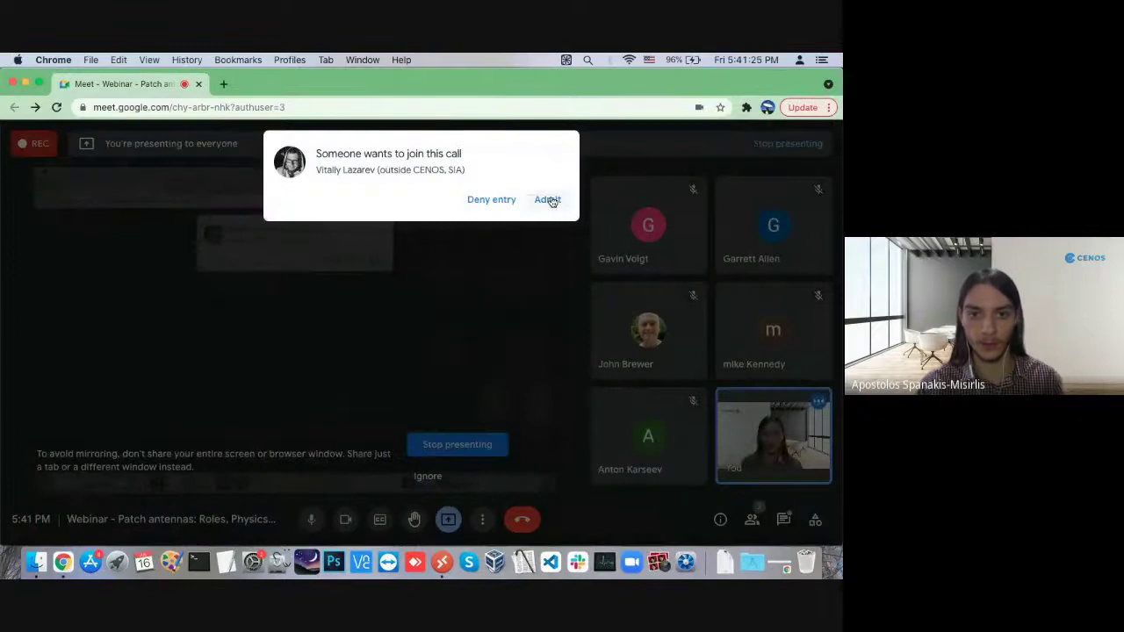
click(548, 200)
key(ctrl+Right)
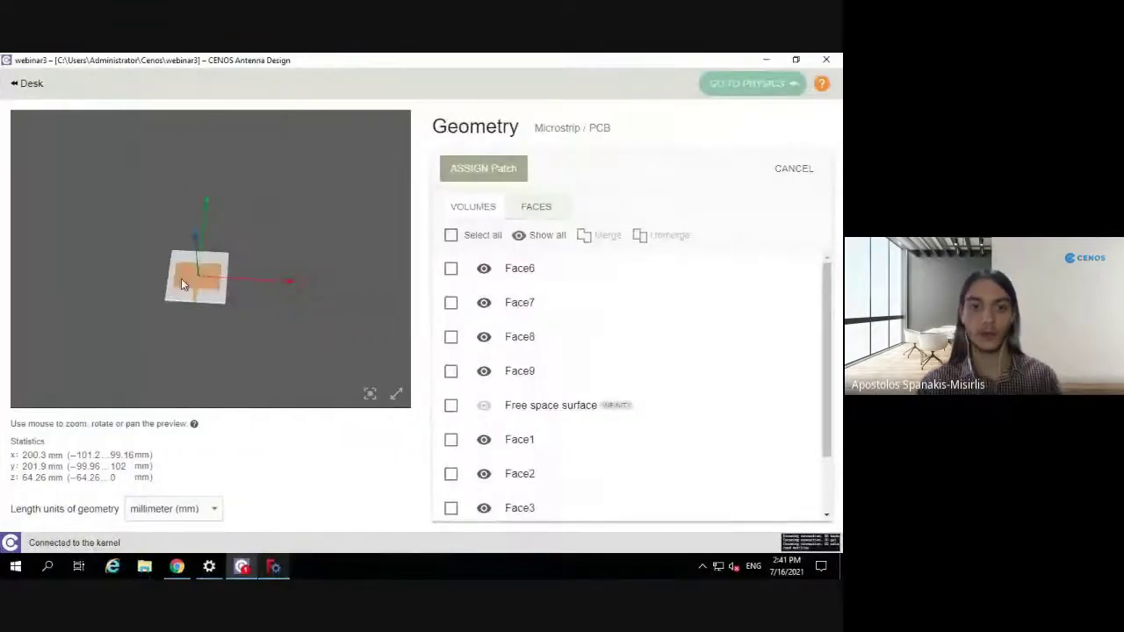
Select the patch-and-feed face Face9, check it by hiding and showing it, and assign it to the Patch role
mouse_move(180, 279)
mouse_down()
mouse_move(255, 277)
mouse_move(203, 279)
mouse_up()
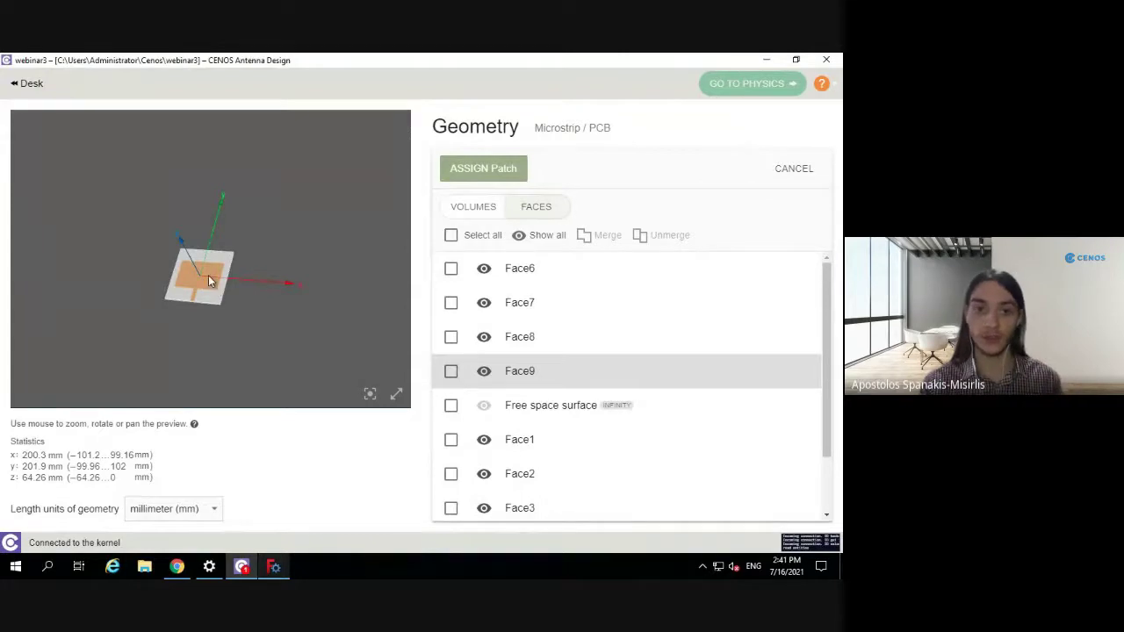
click(209, 279)
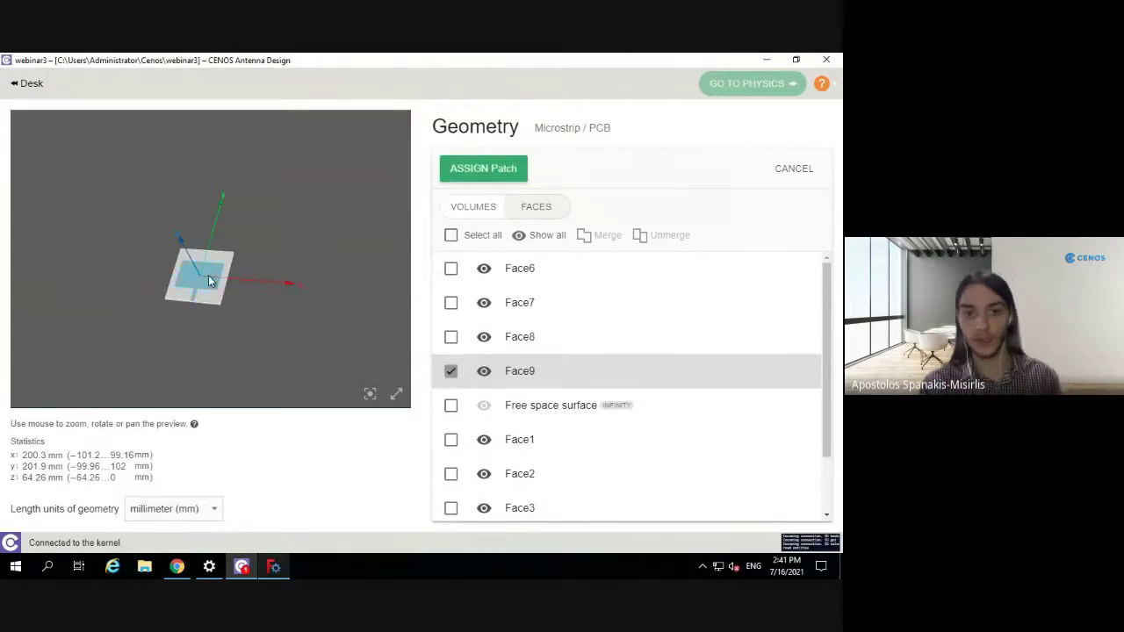
click(483, 372)
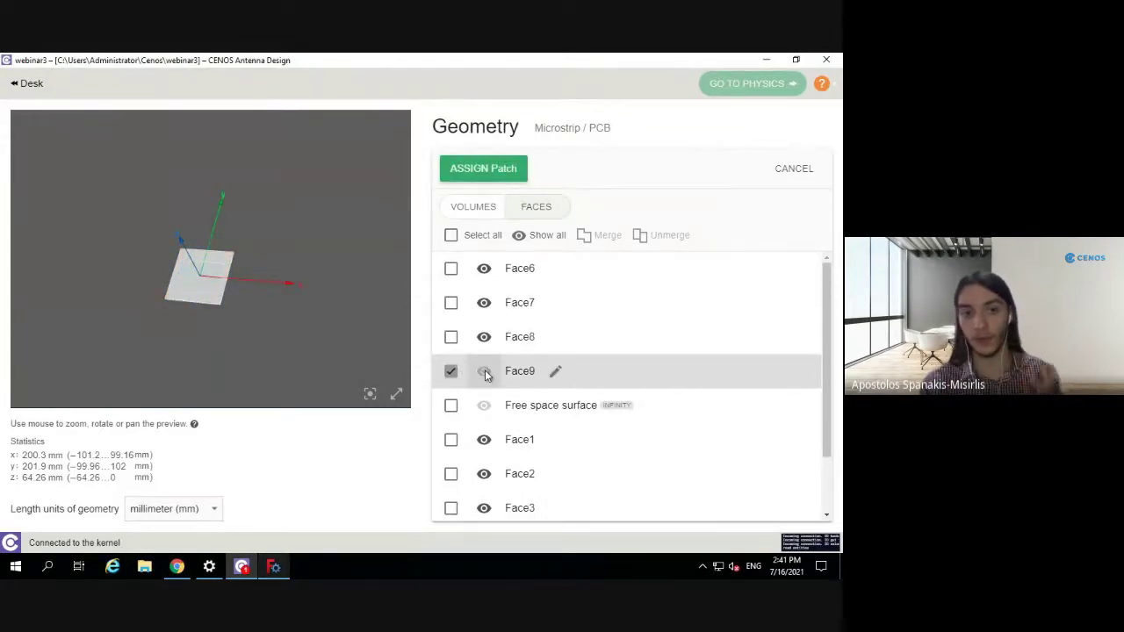
click(483, 372)
click(483, 372)
click(484, 372)
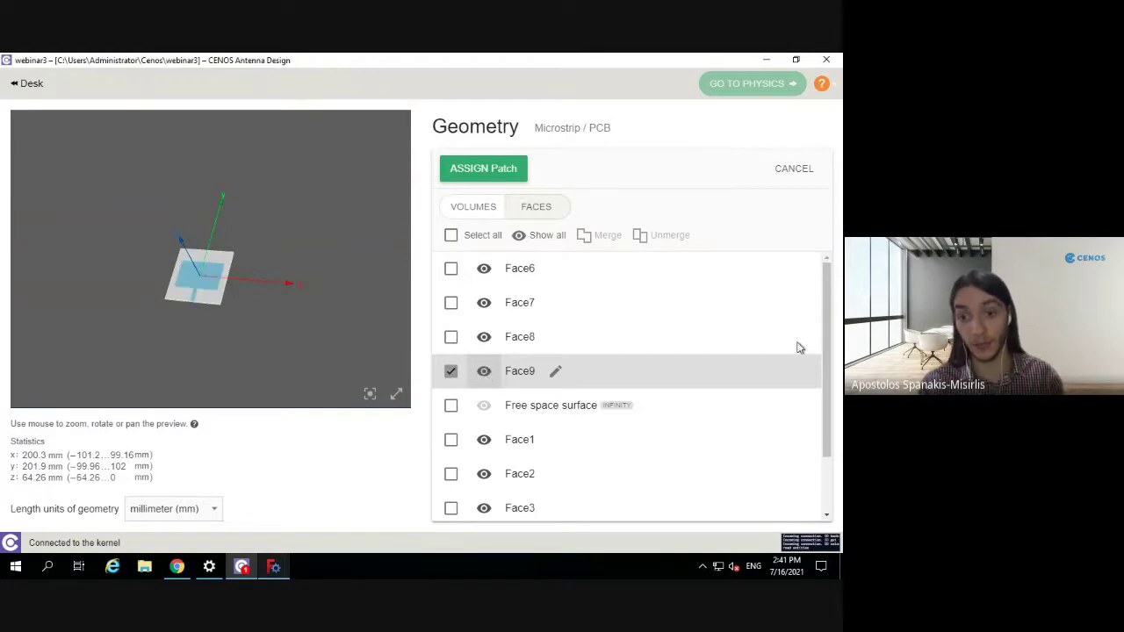
drag(827, 355, 831, 422)
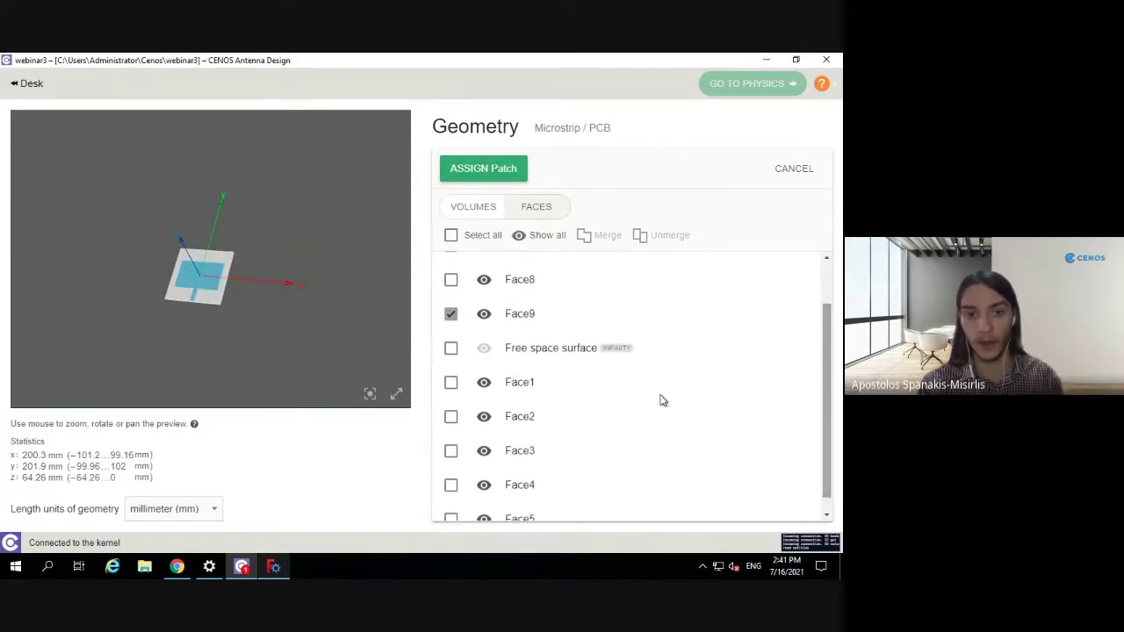
drag(185, 304, 305, 319)
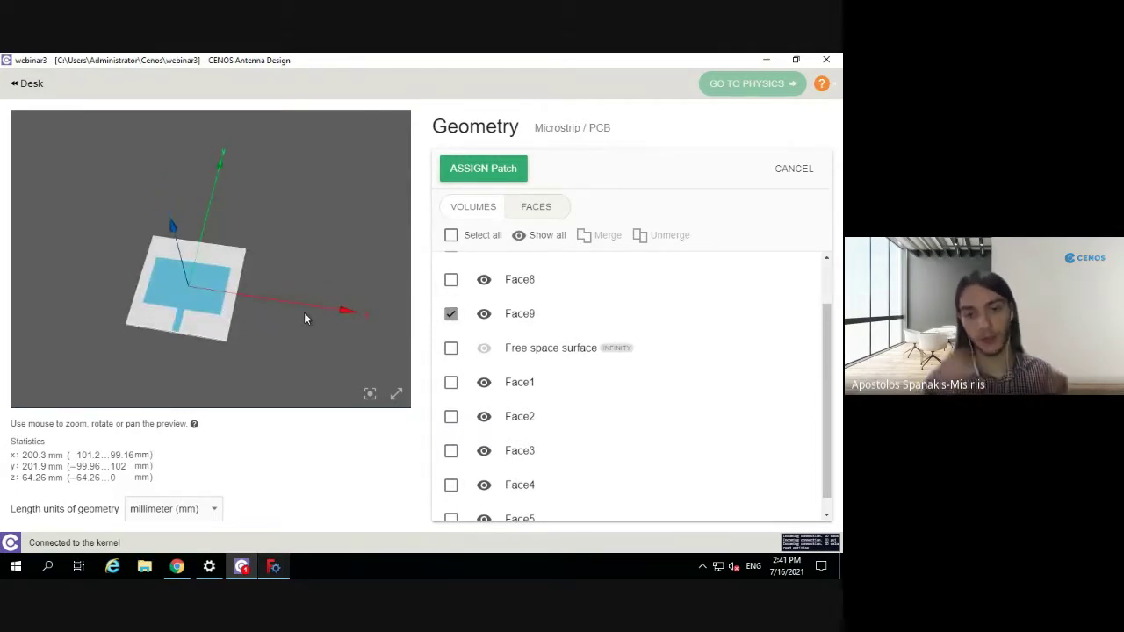
click(483, 169)
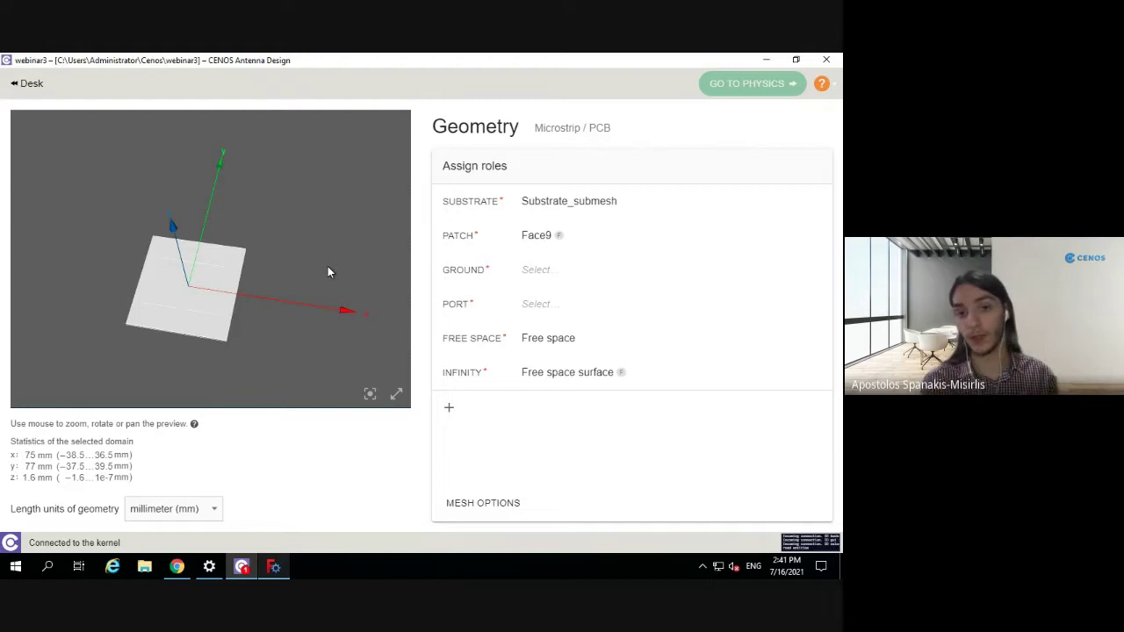
Assign Face7, the underside of the substrate, to the Ground role
click(519, 281)
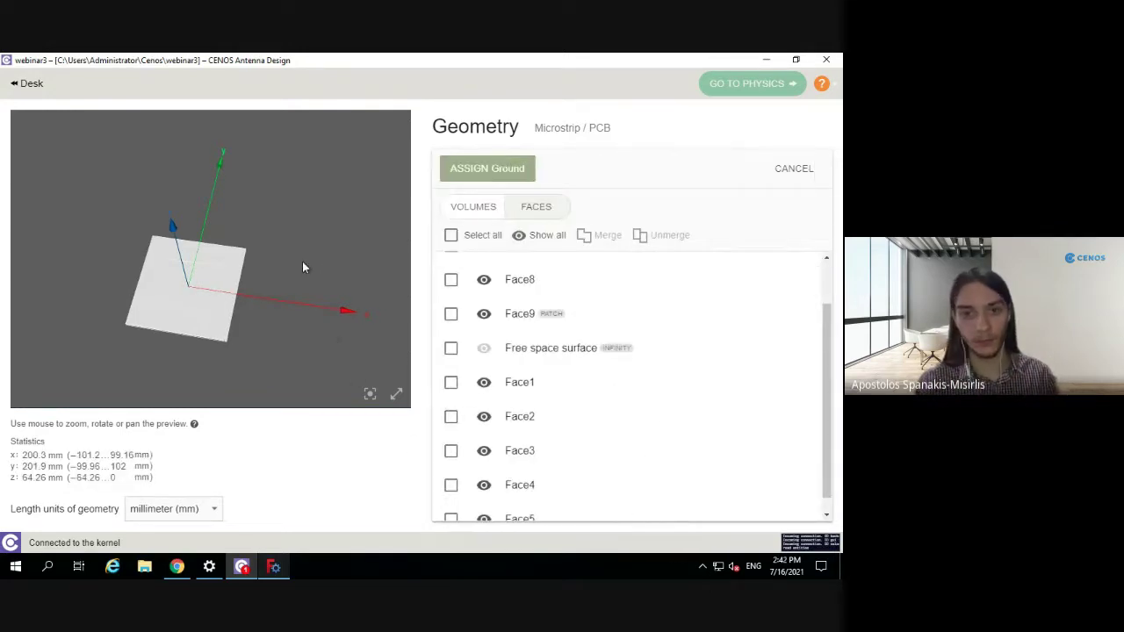
drag(328, 268, 223, 284)
click(223, 285)
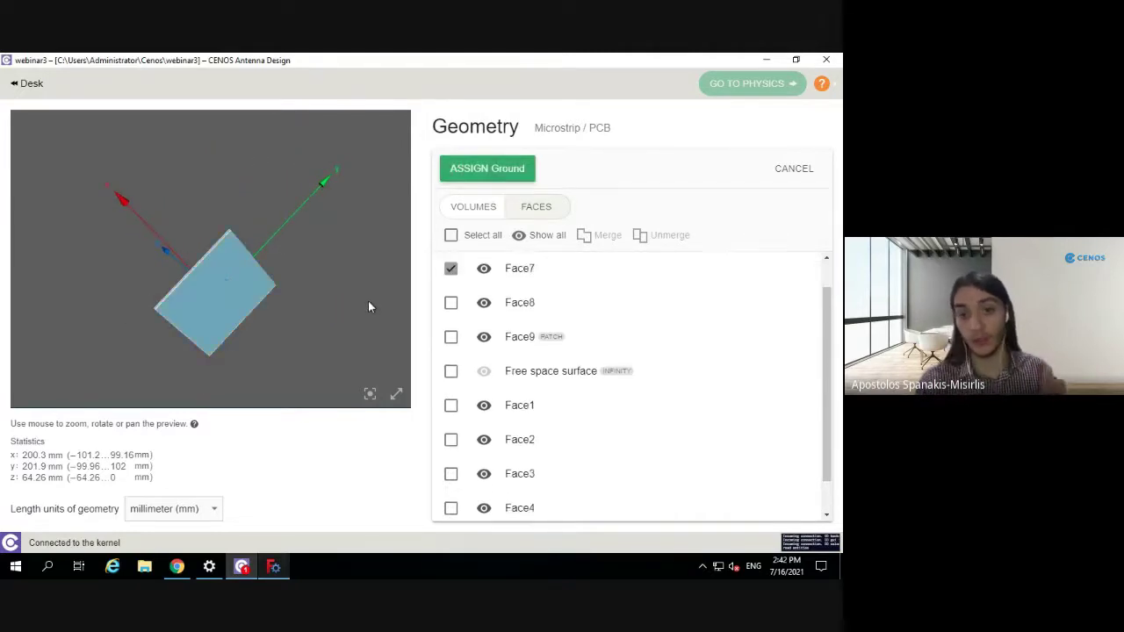
mouse_move(342, 311)
mouse_down()
mouse_move(377, 322)
mouse_move(287, 308)
mouse_move(372, 319)
mouse_move(341, 321)
mouse_up()
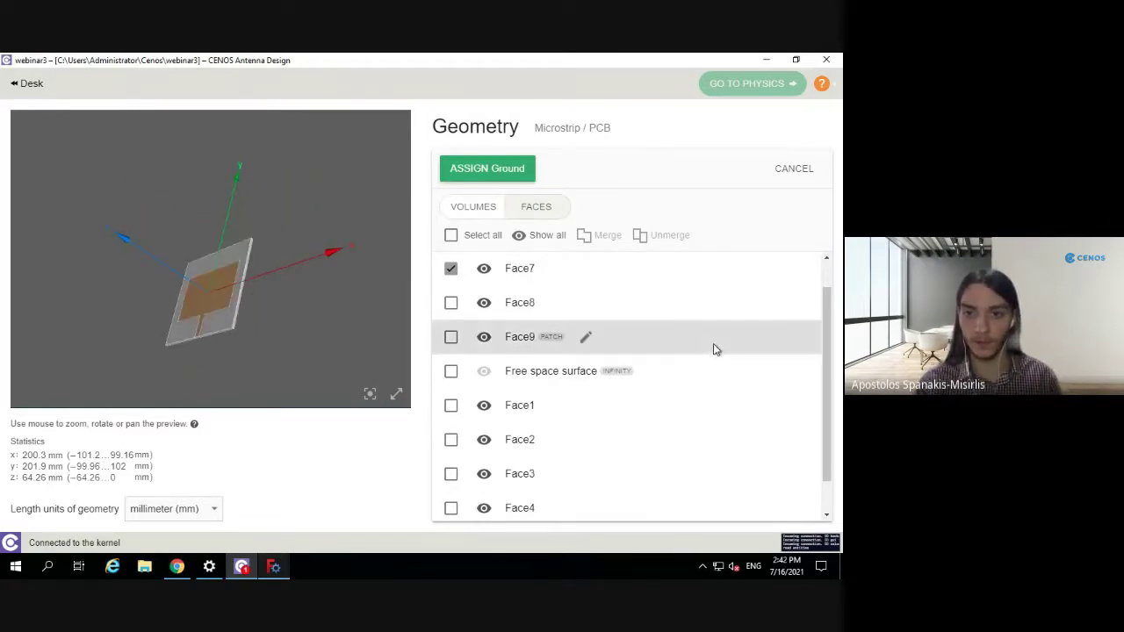
drag(319, 285, 177, 268)
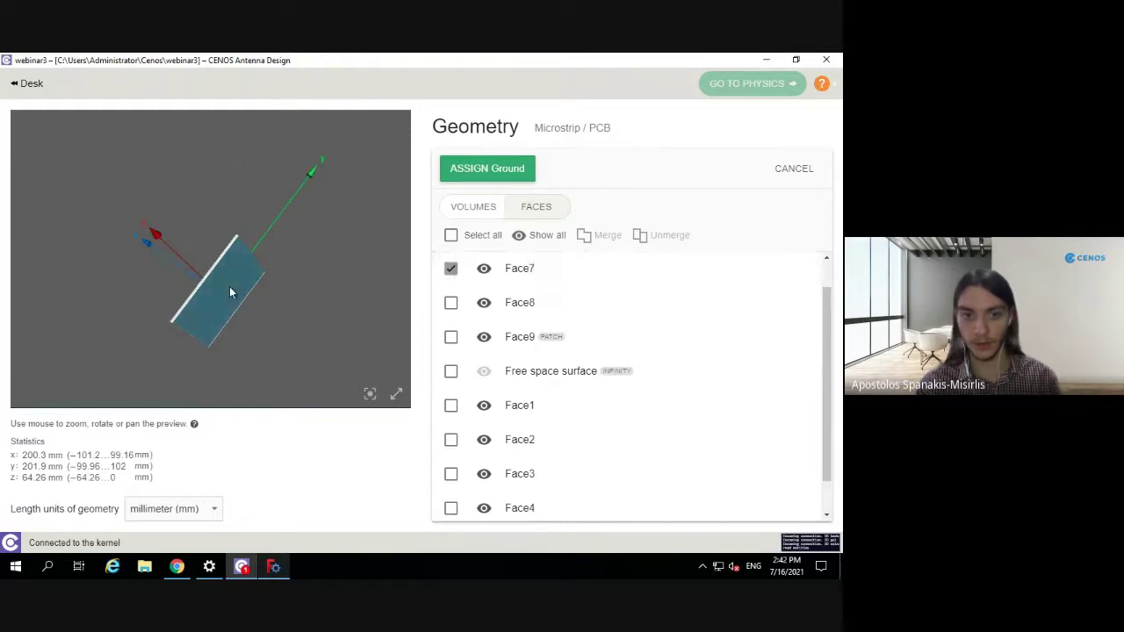
click(464, 171)
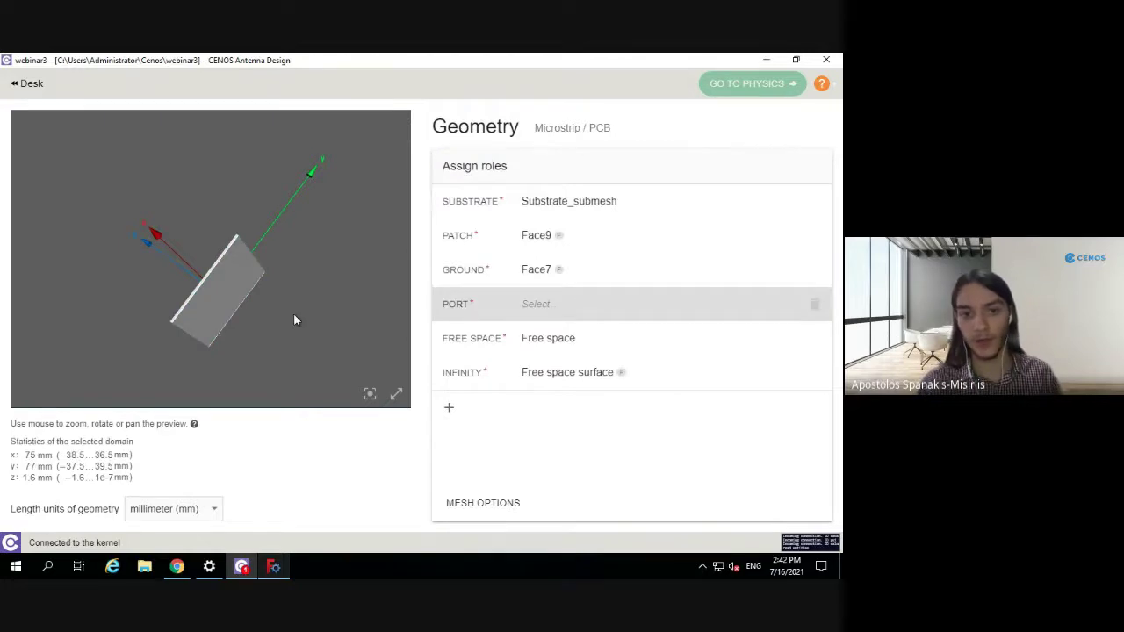
Assign Face4, the small side face at the end of the feed line, to the Port role
drag(294, 314, 403, 241)
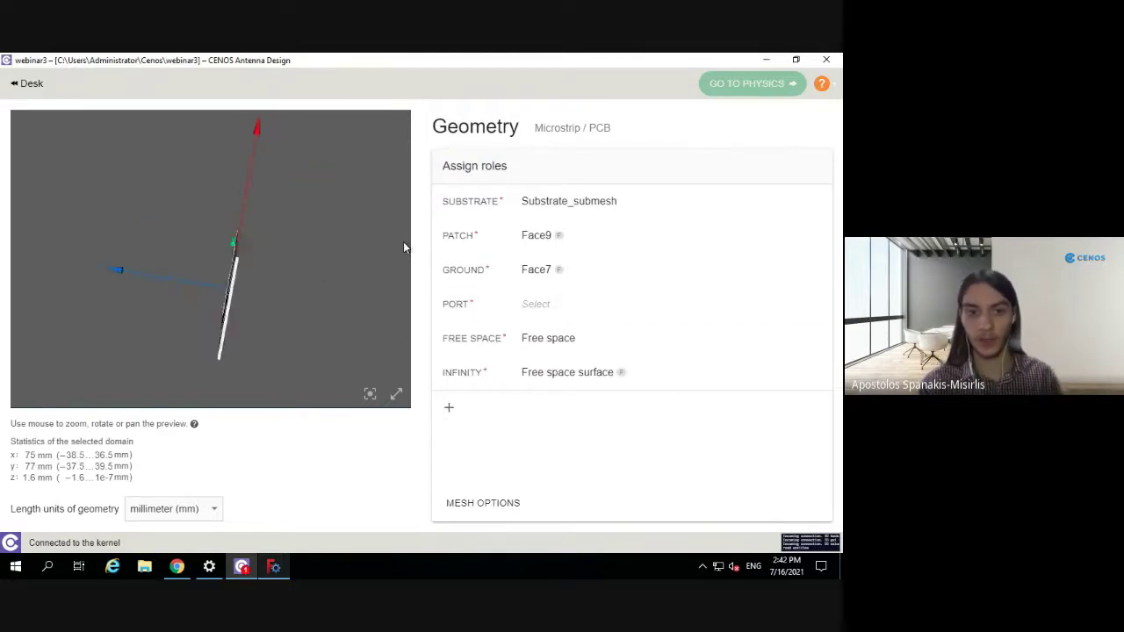
click(534, 307)
drag(269, 330, 281, 263)
scroll(280, 262, up, 3)
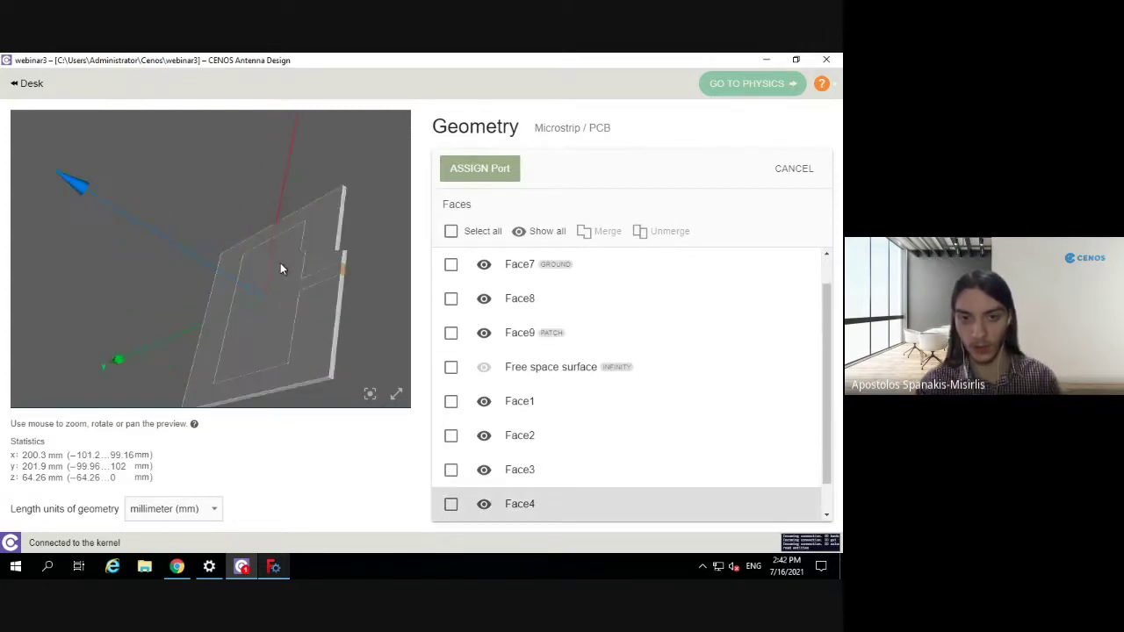
click(341, 275)
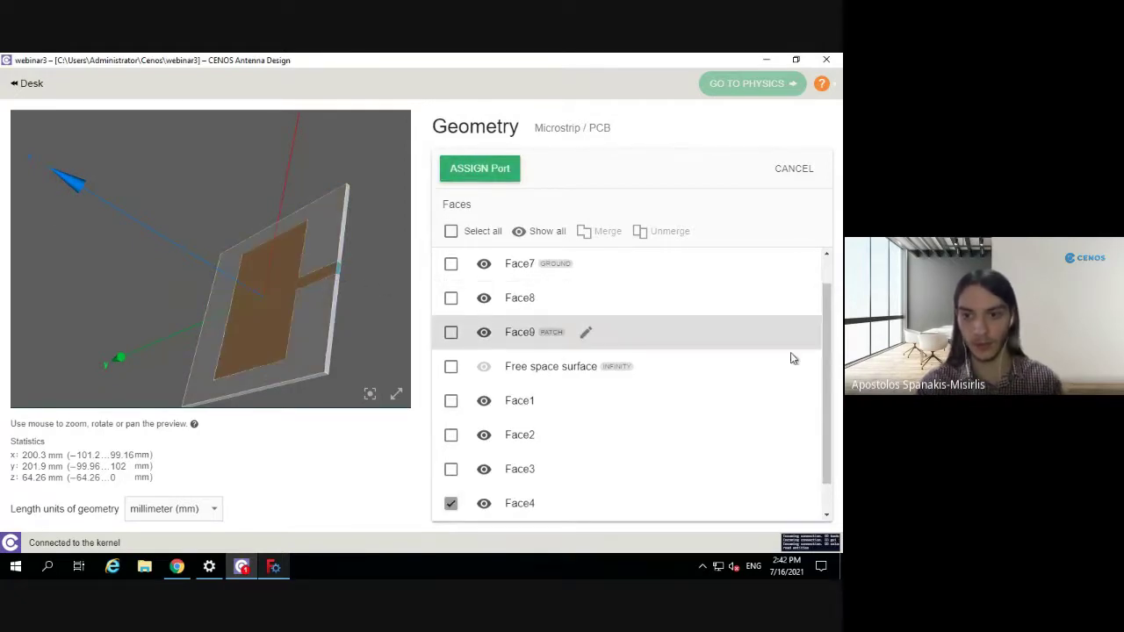
drag(826, 386, 830, 393)
scroll(830, 393, up, 1)
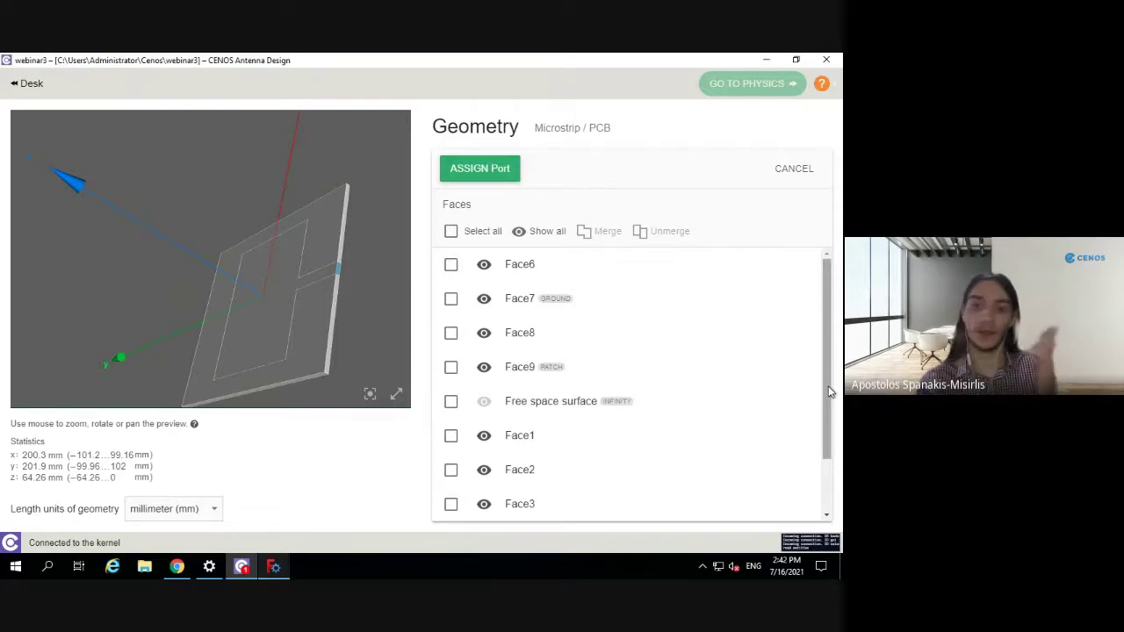
drag(829, 393, 830, 448)
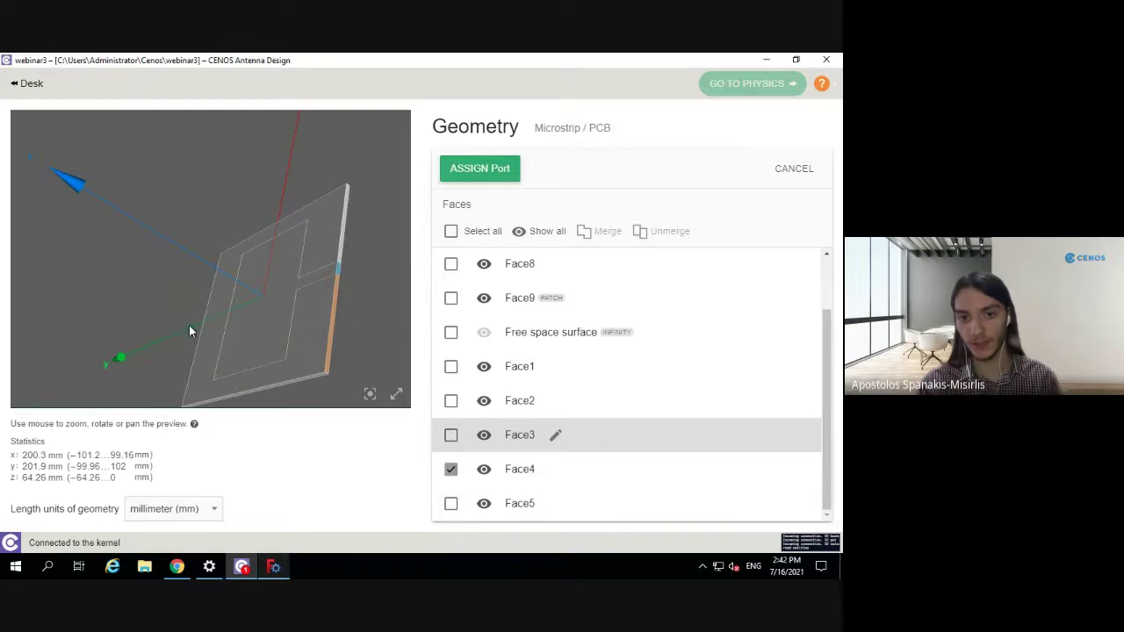
drag(186, 323, 409, 231)
click(481, 171)
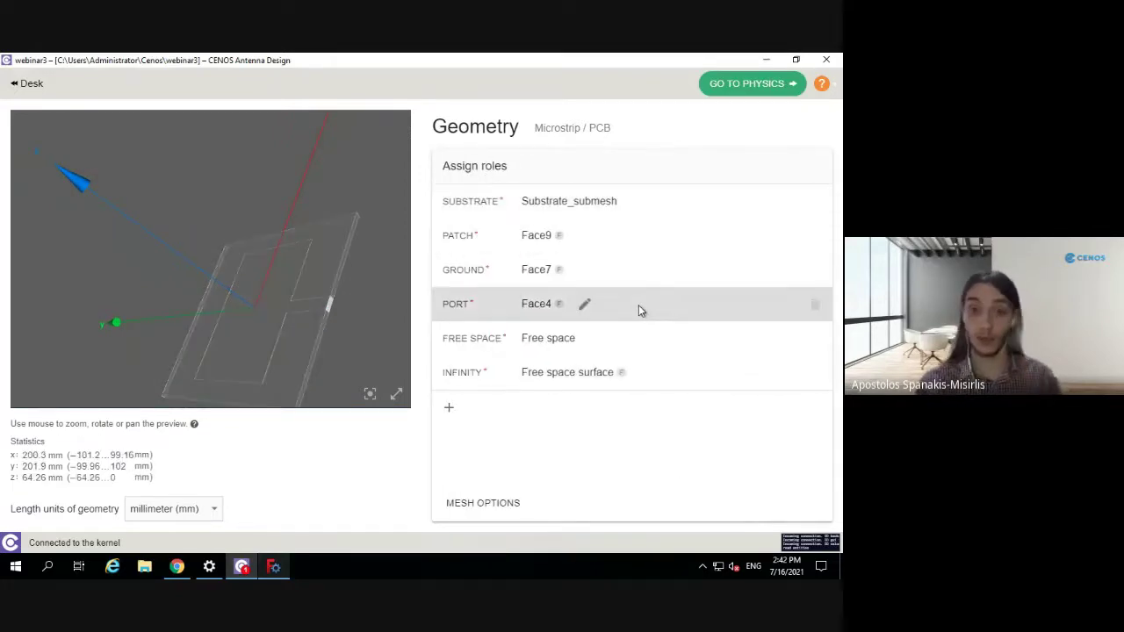
Inspect the geometry with its assigned roles and proceed to the physics setup
drag(227, 235, 285, 336)
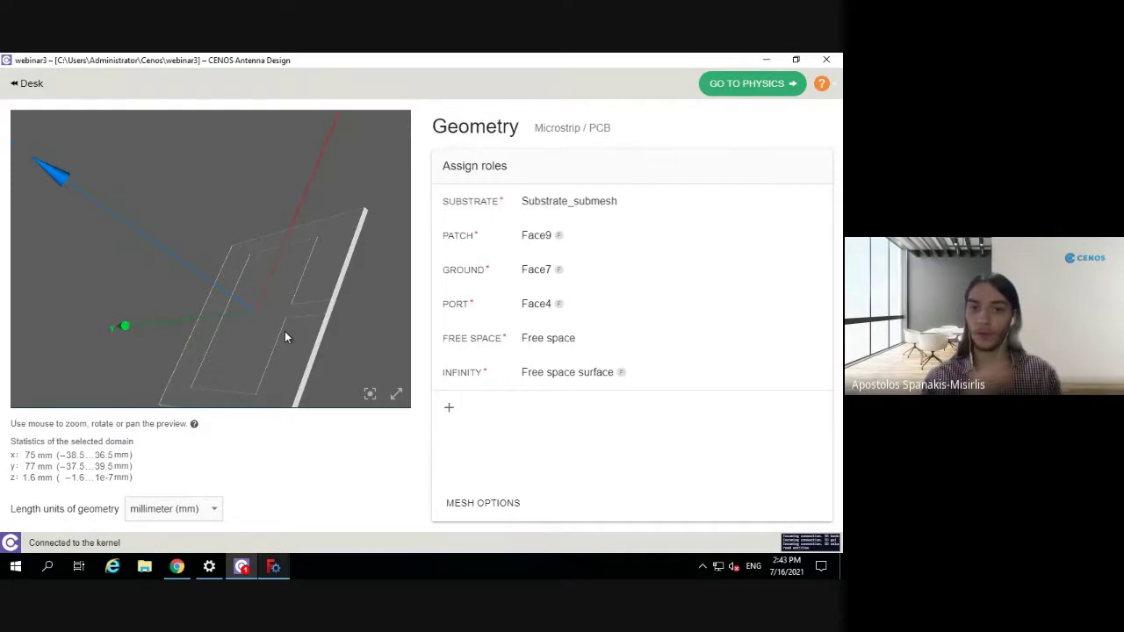
drag(170, 280, 330, 333)
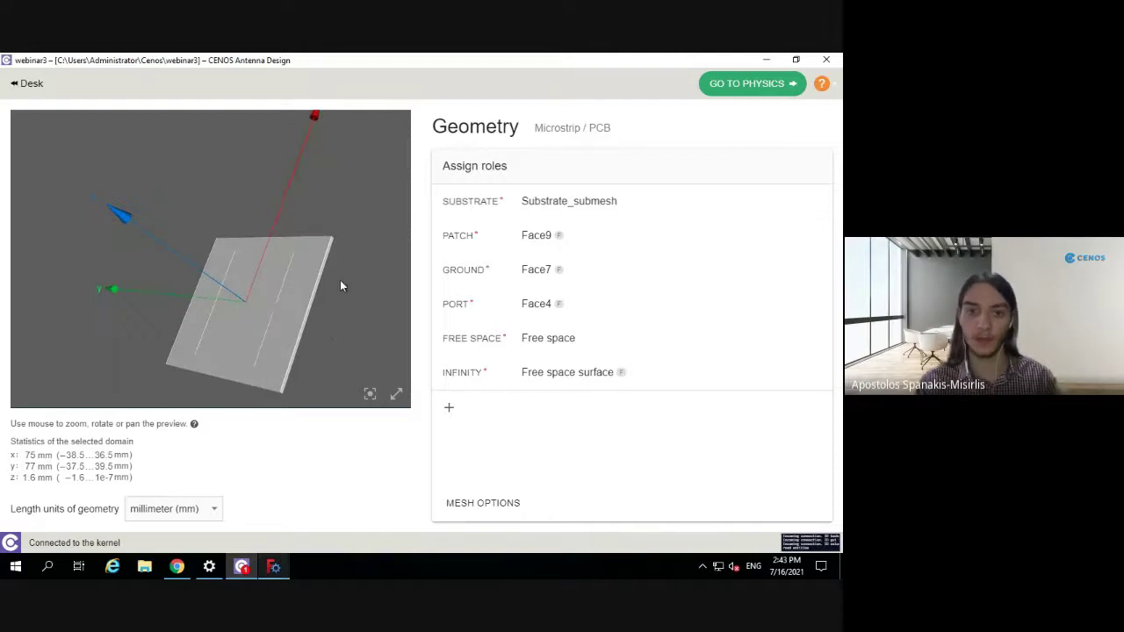
drag(342, 284, 359, 301)
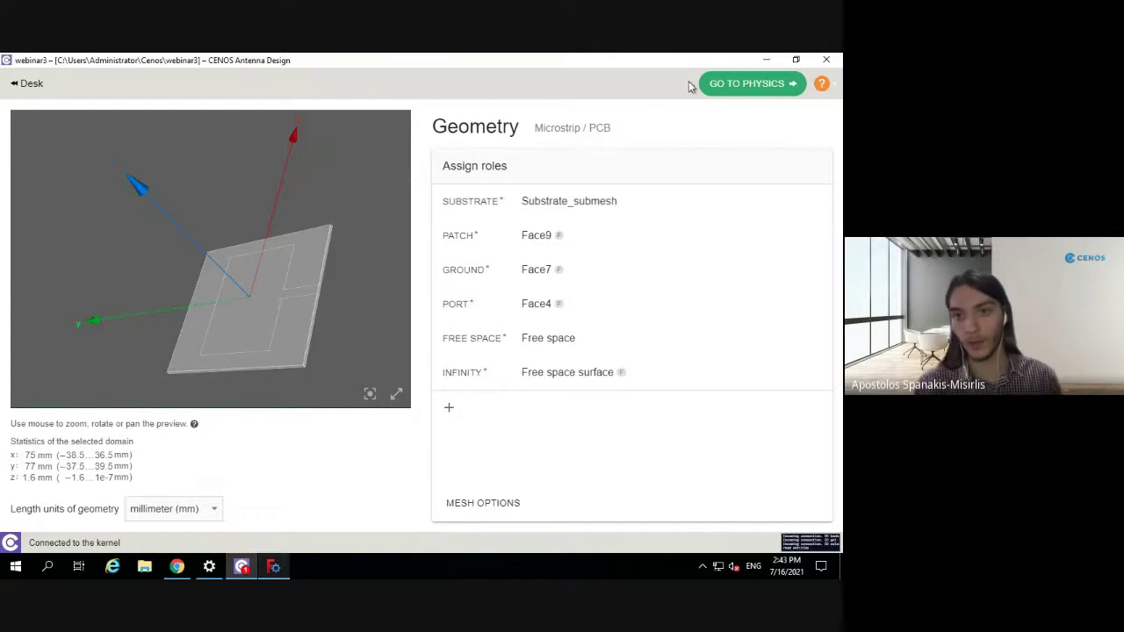
click(722, 87)
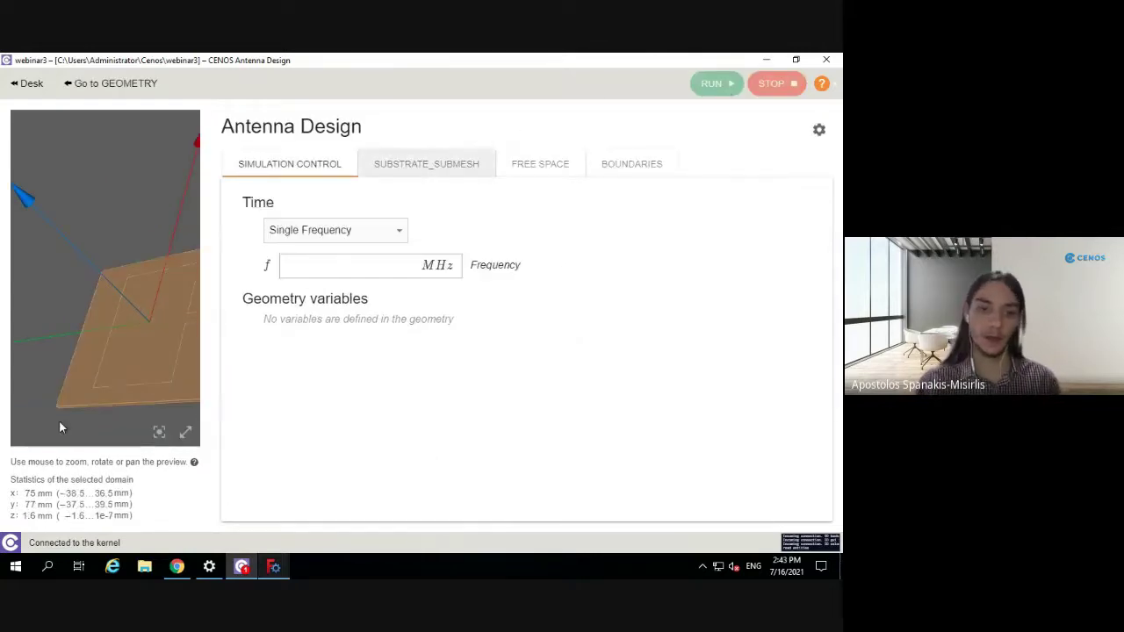
Set the simulation frequency to 2400 MHz and check the available frequency modes, keeping Single Frequency
drag(59, 420, 185, 378)
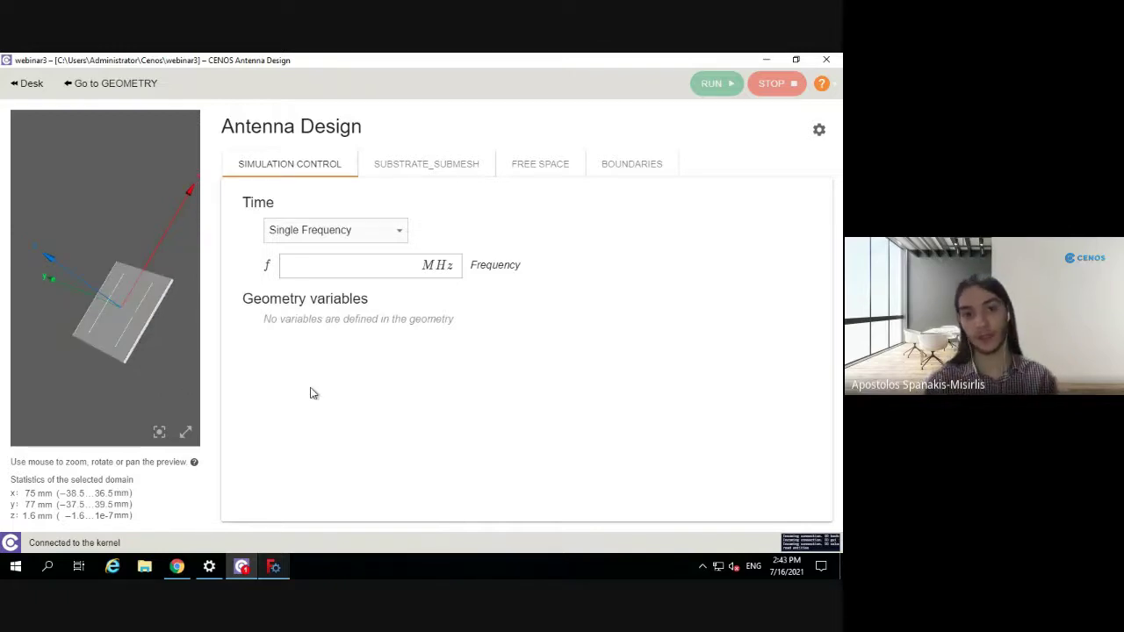
click(352, 272)
text(24)
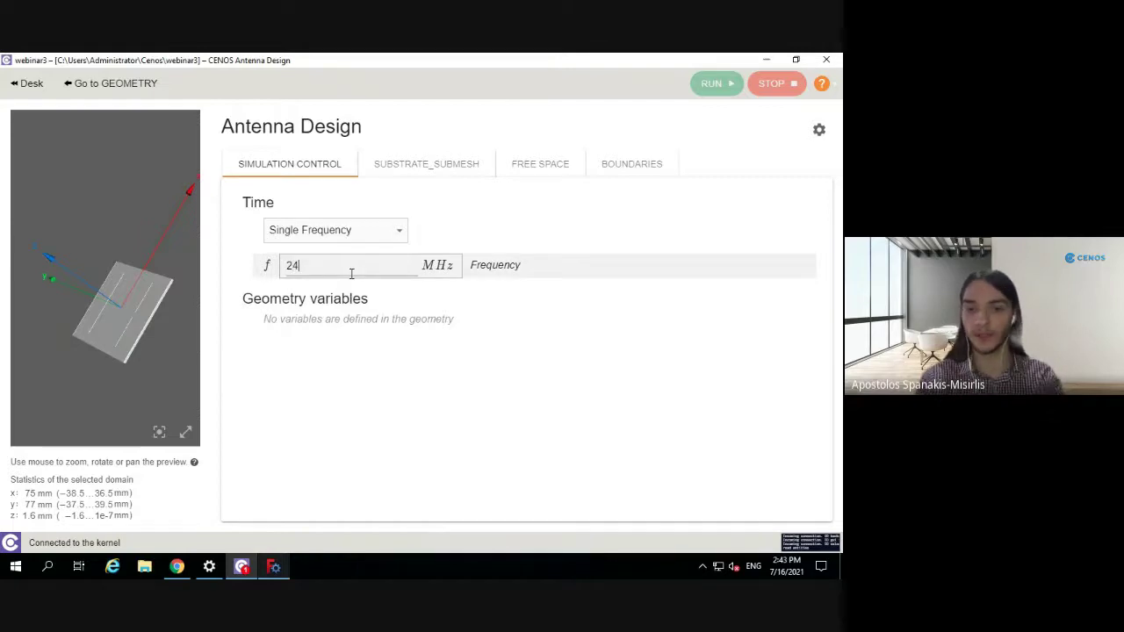
text(00)
click(378, 364)
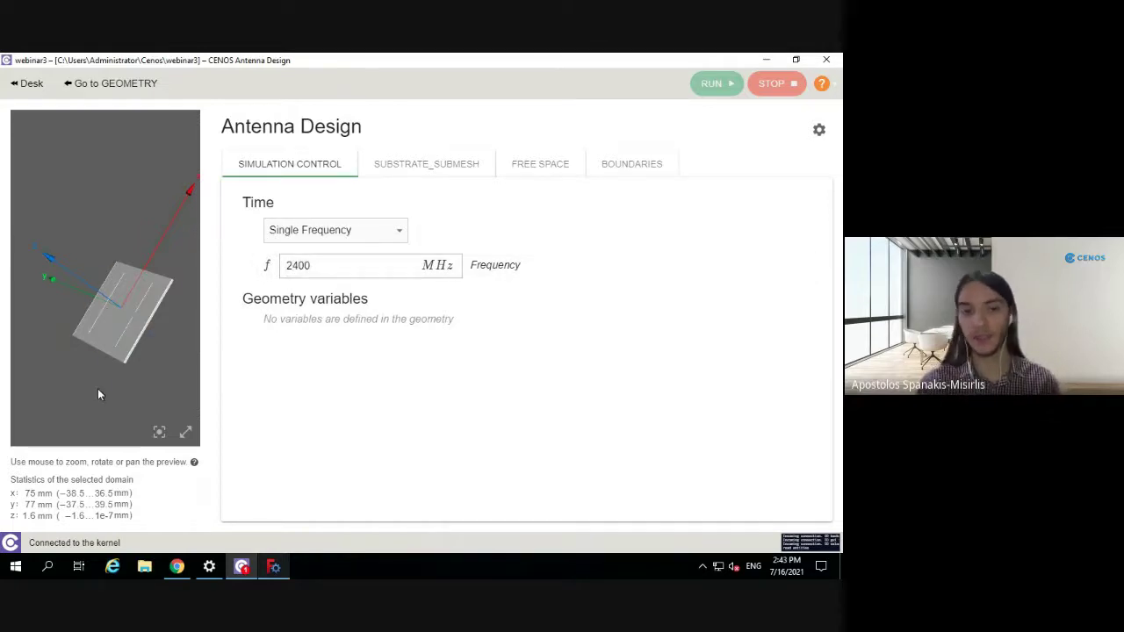
drag(97, 394, 117, 386)
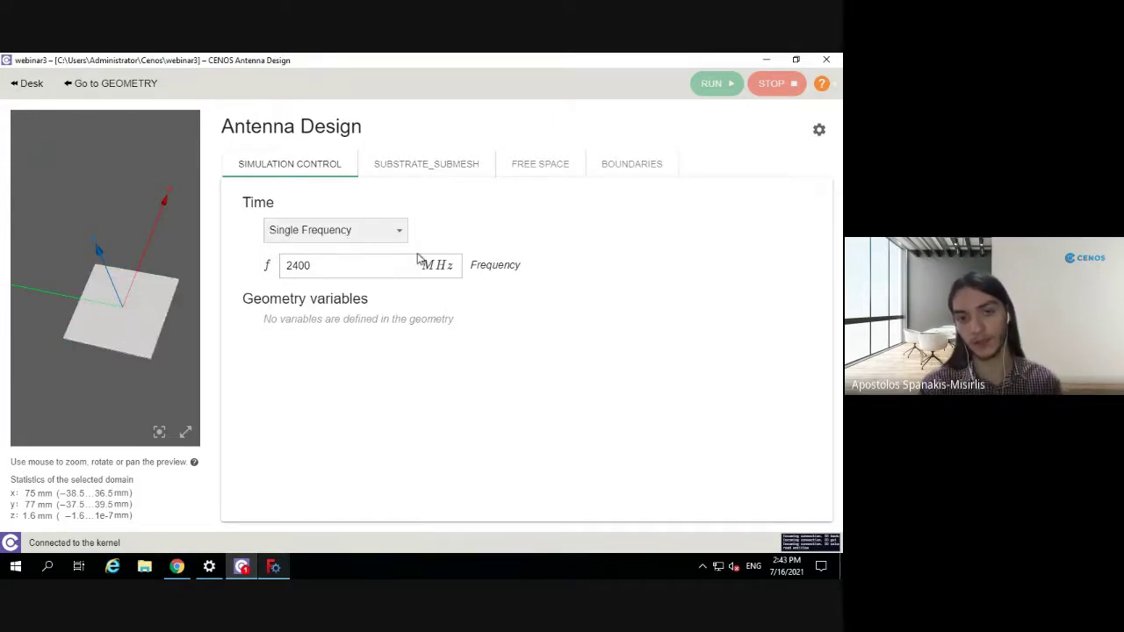
click(396, 233)
click(466, 230)
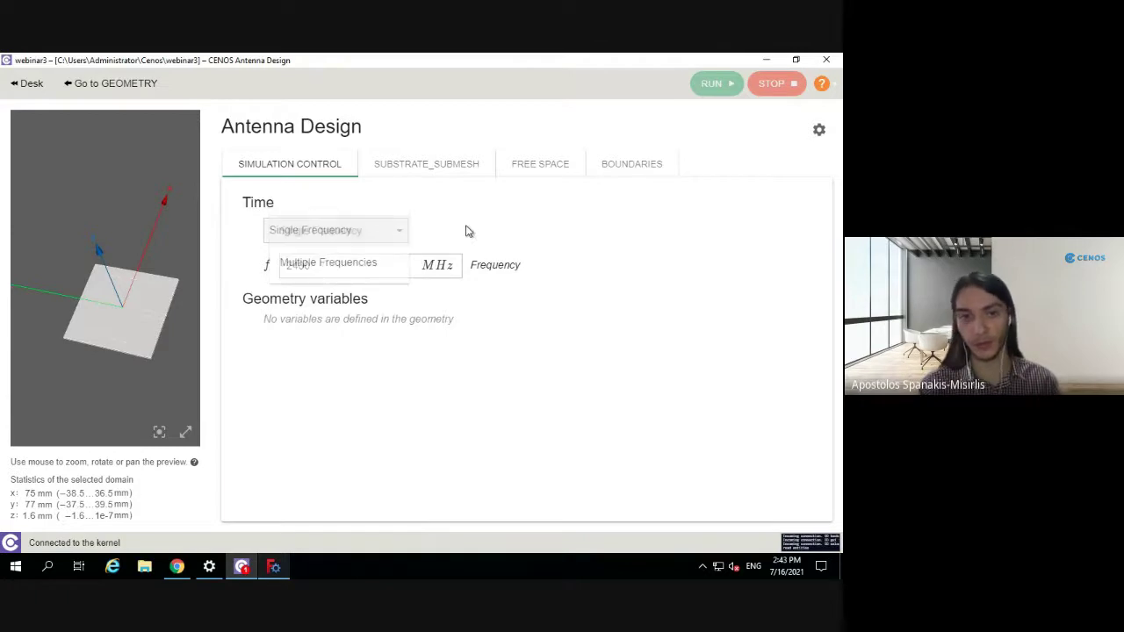
Browse the material library for the substrate domain and examine the properties of RT/duroid 5880
click(411, 172)
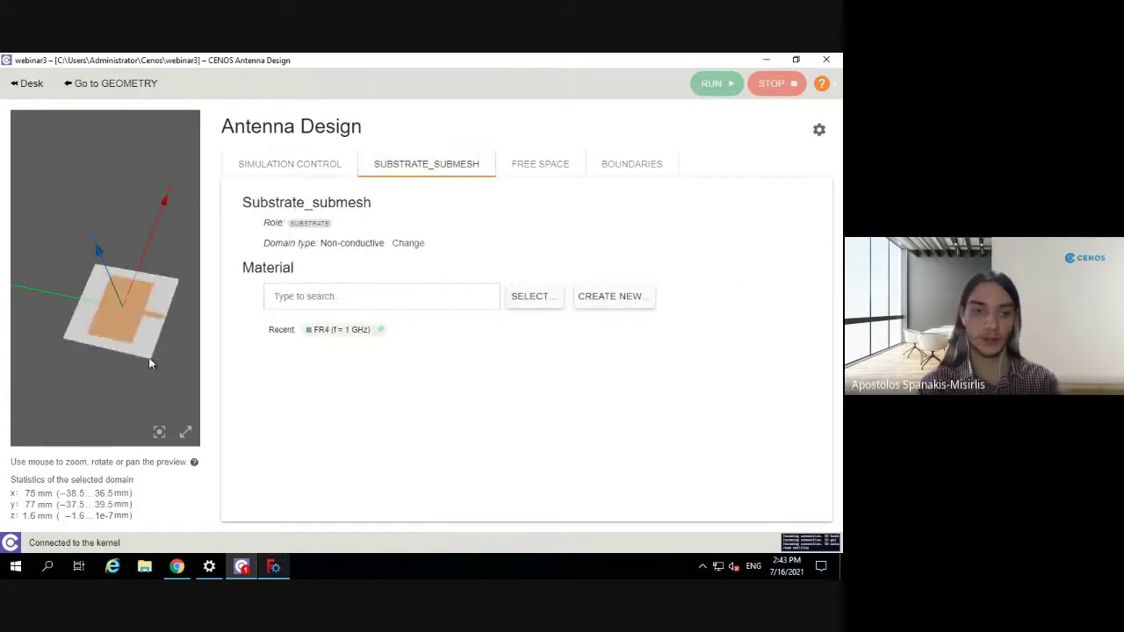
drag(149, 363, 151, 337)
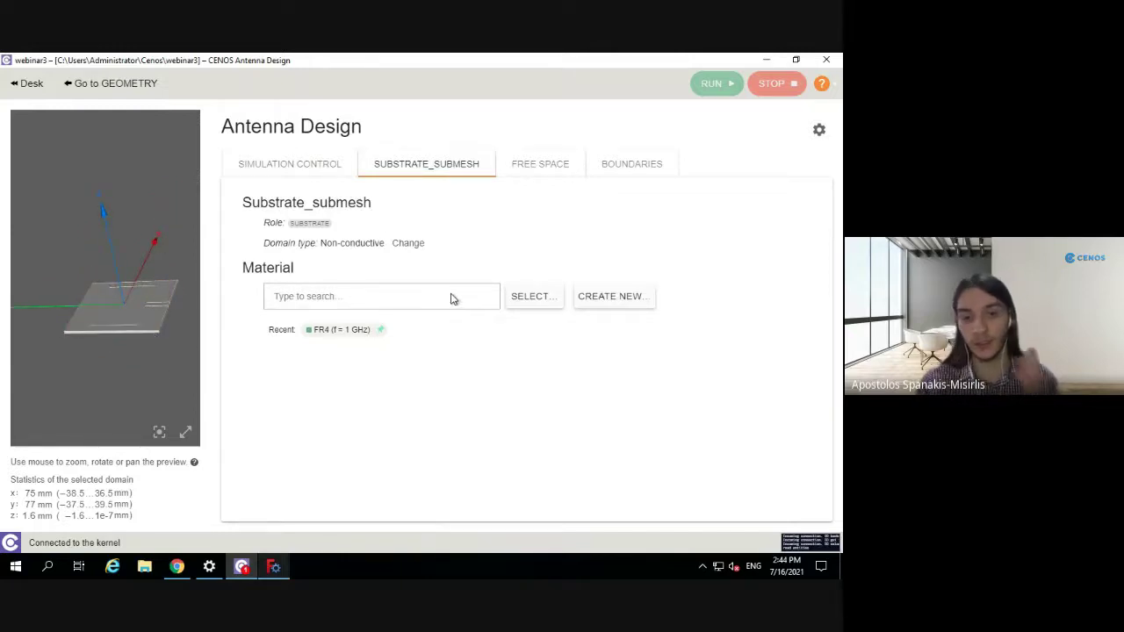
click(545, 297)
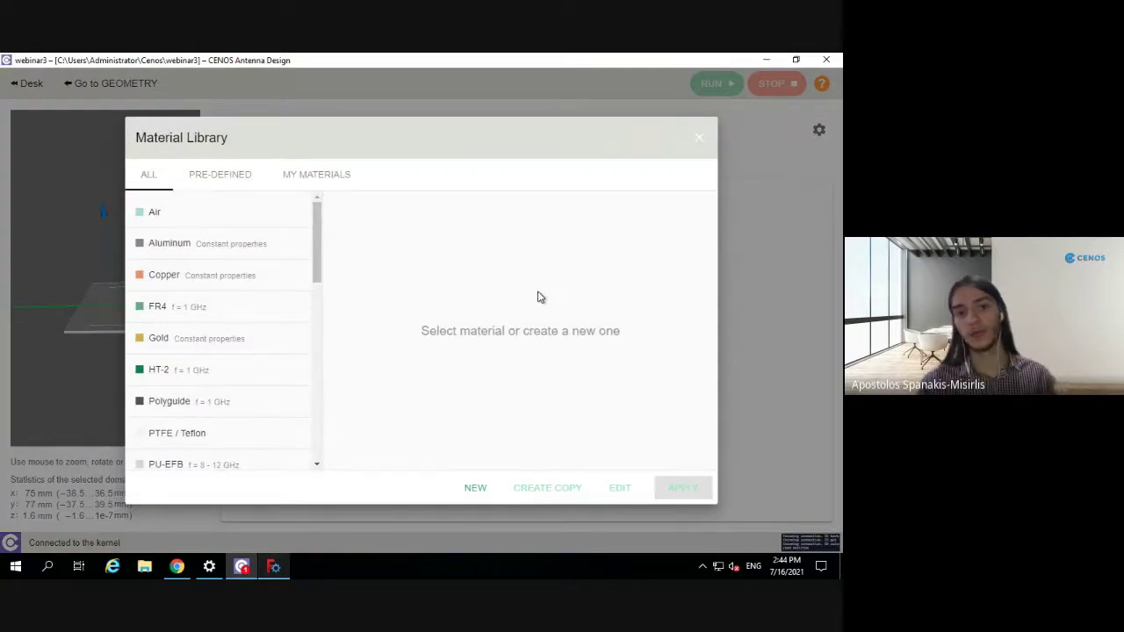
scroll(318, 262, down, 5)
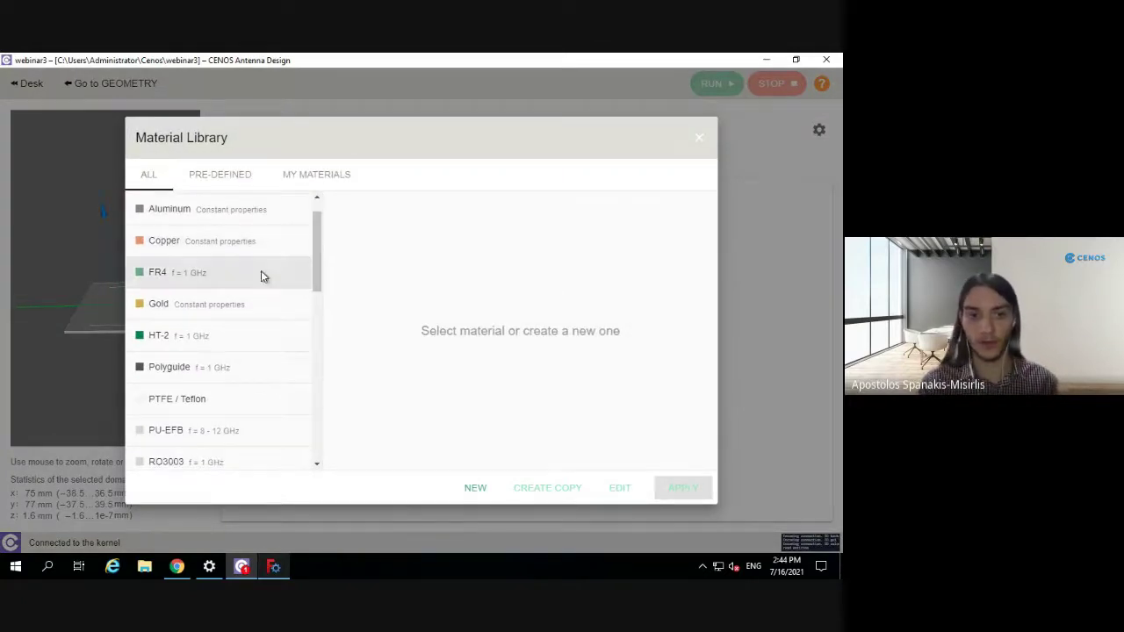
scroll(315, 336, up, 1)
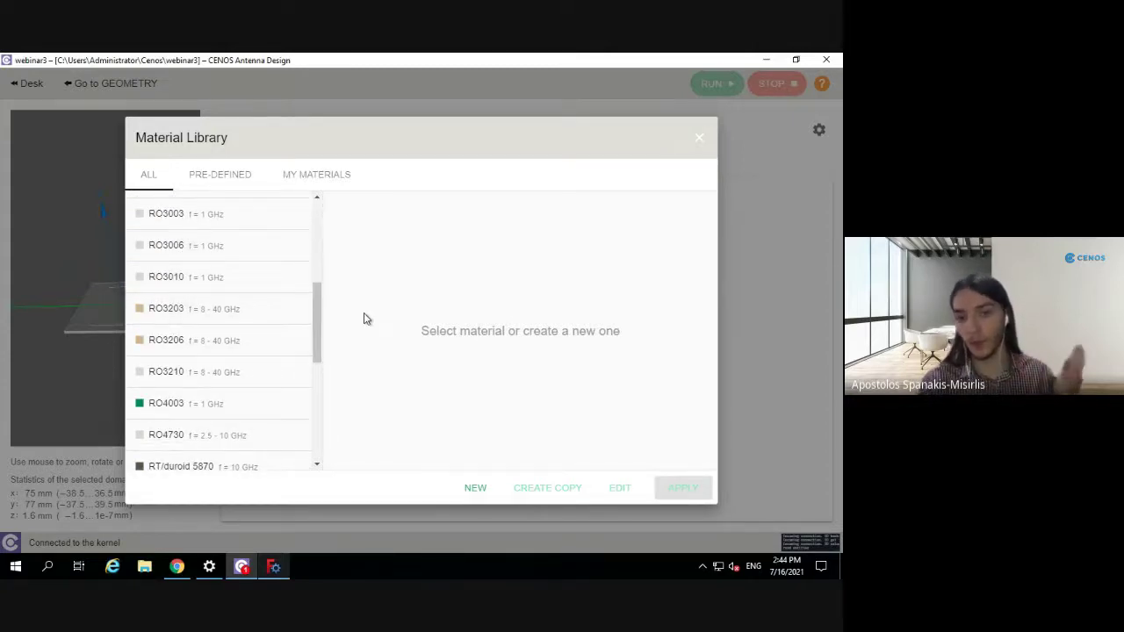
drag(316, 317, 316, 354)
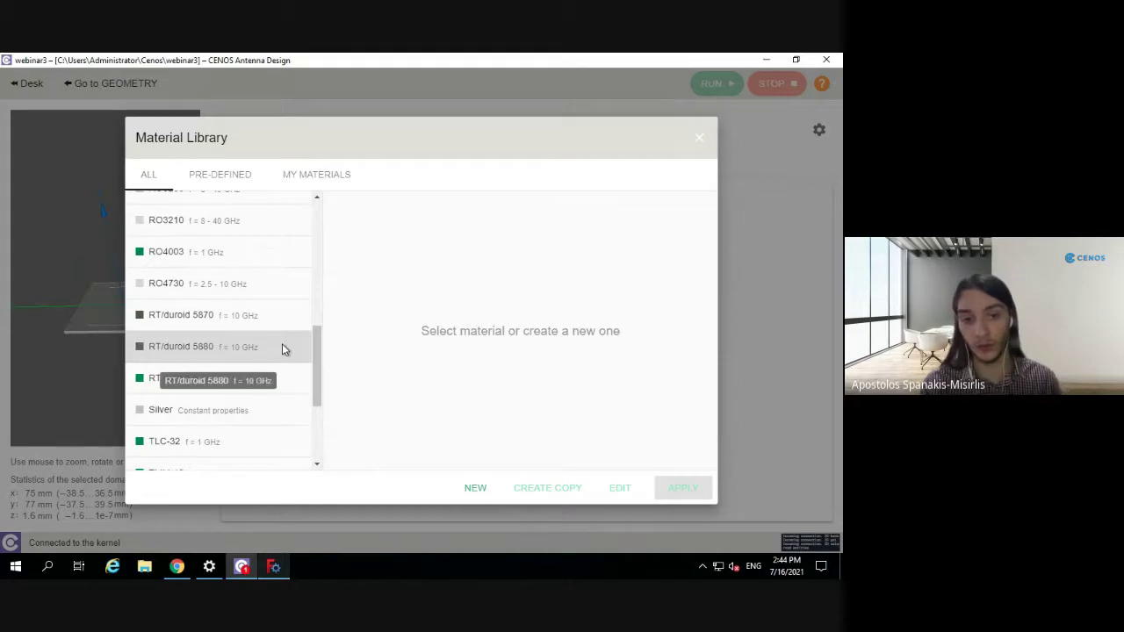
mouse_move(317, 350)
mouse_down()
mouse_move(322, 381)
mouse_move(316, 354)
mouse_up()
click(246, 327)
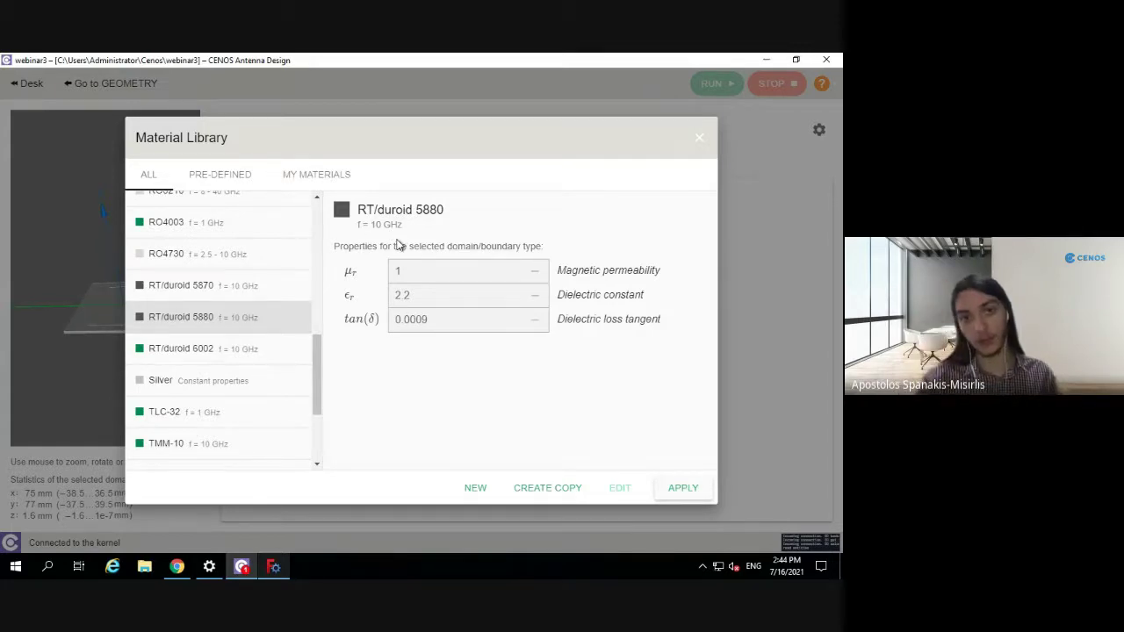
Check the pre-defined and custom material lists, and assign FR4 to the substrate domain
click(246, 174)
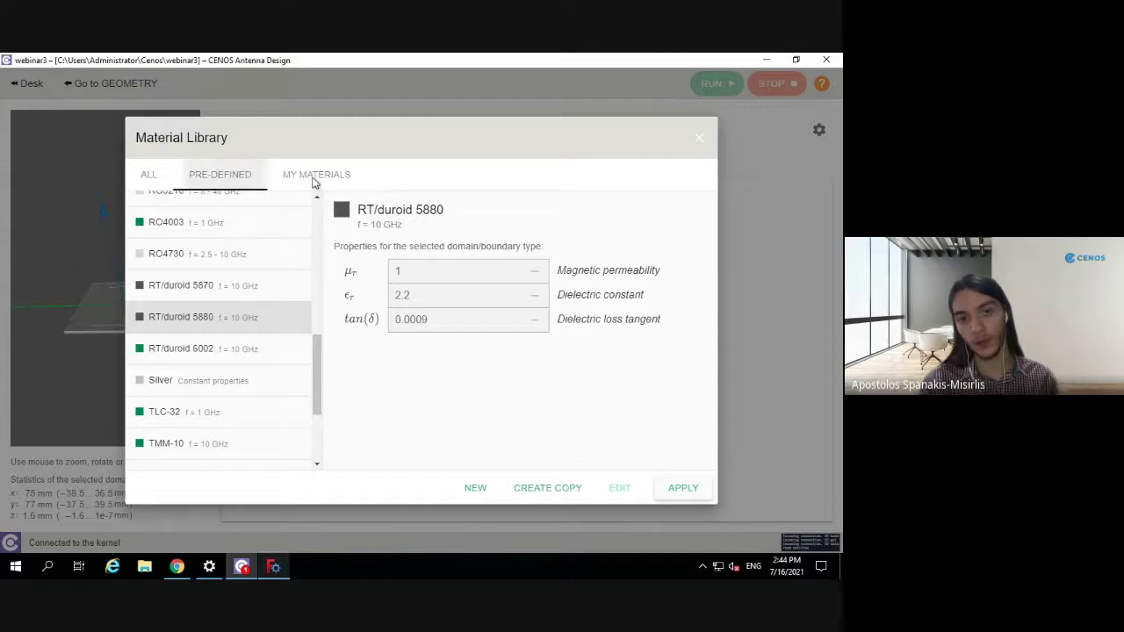
click(313, 176)
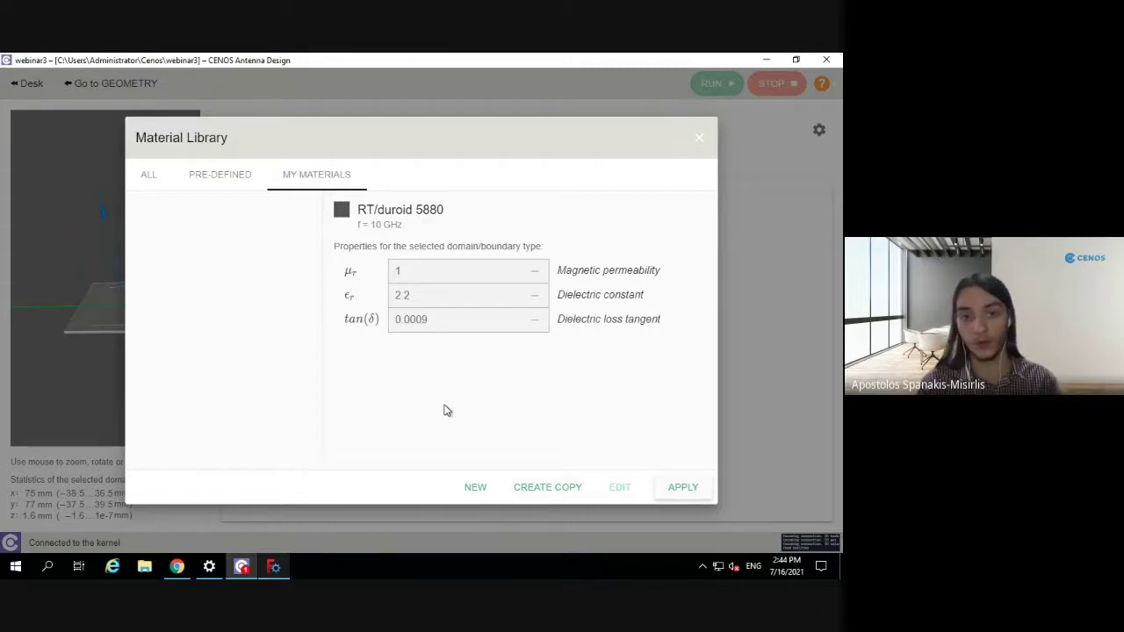
click(149, 178)
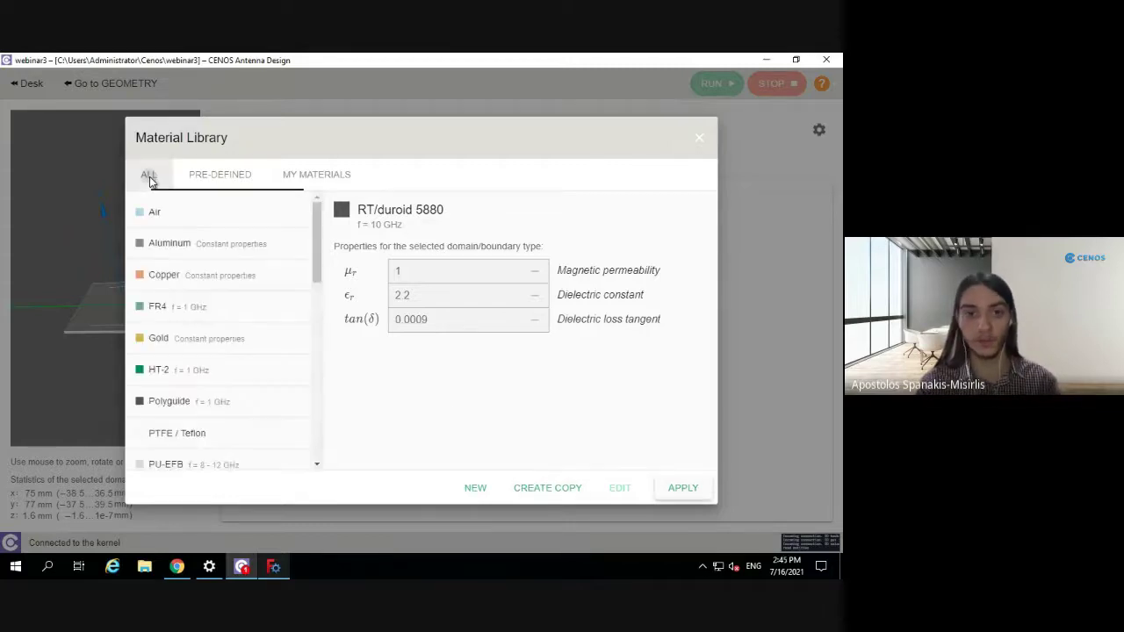
click(248, 315)
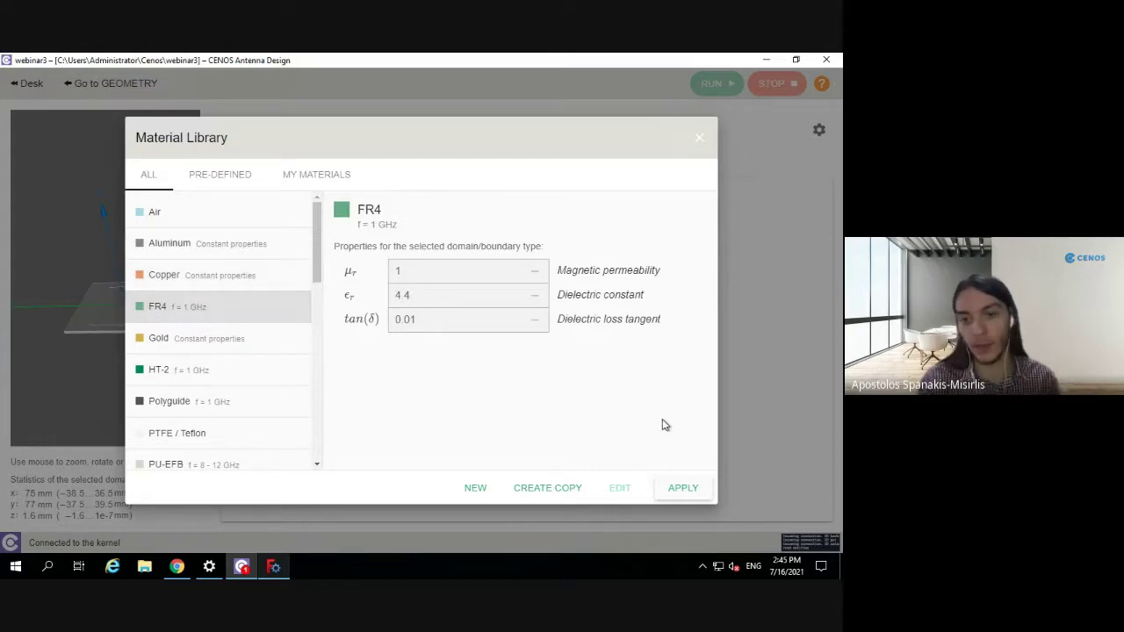
click(686, 488)
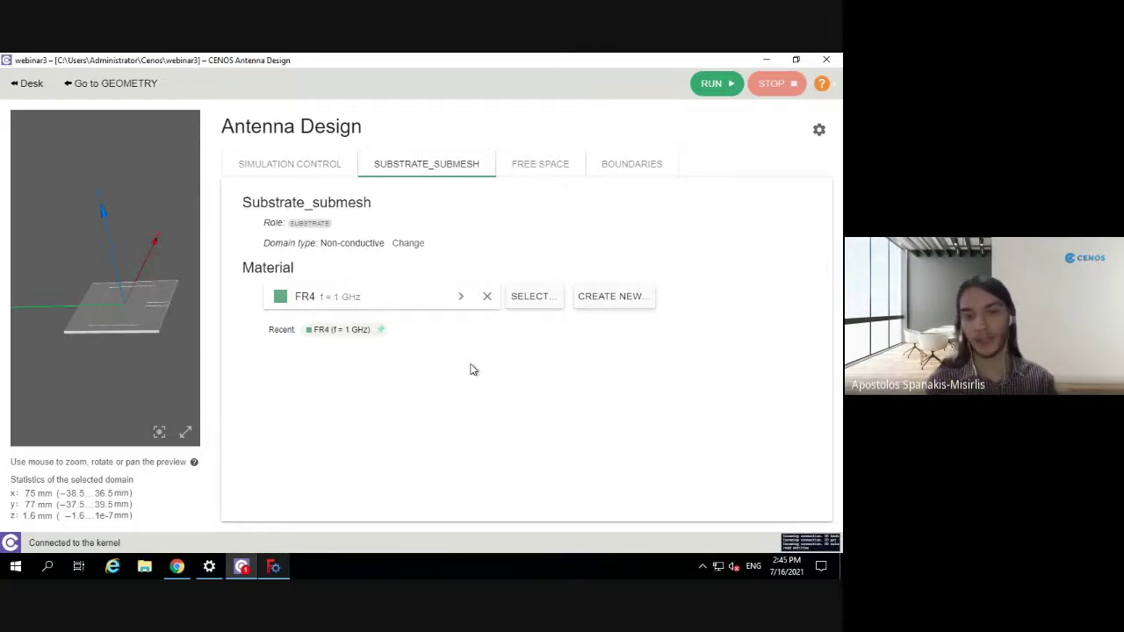
Review the free space domain's material and the boundary conditions of the ground, patch, free space surface and port, including the port impedance
click(555, 173)
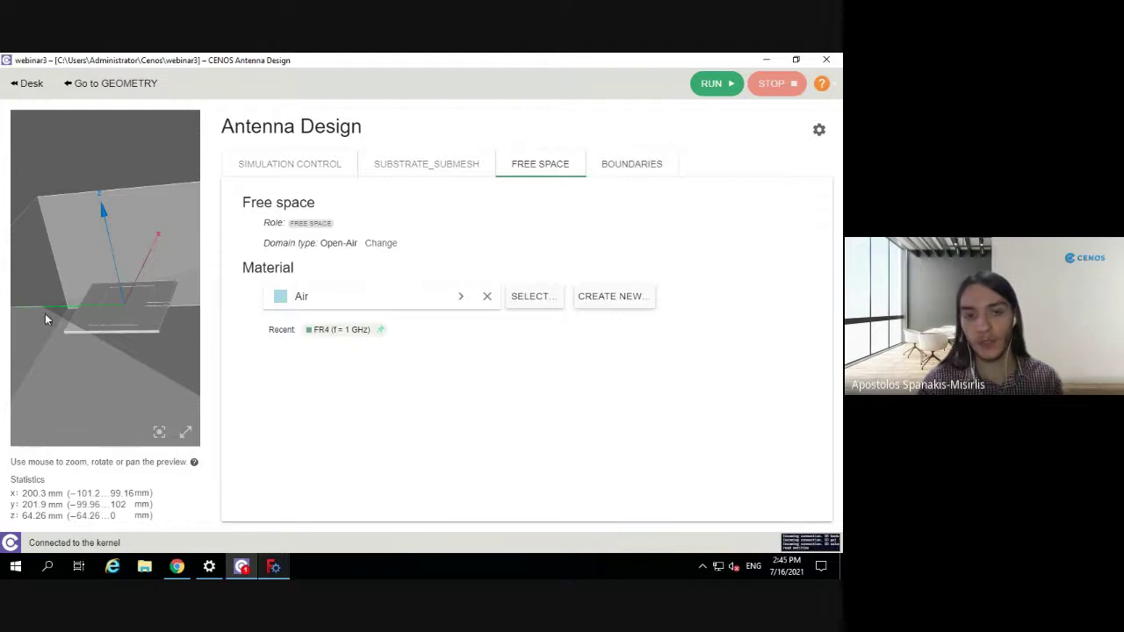
click(643, 171)
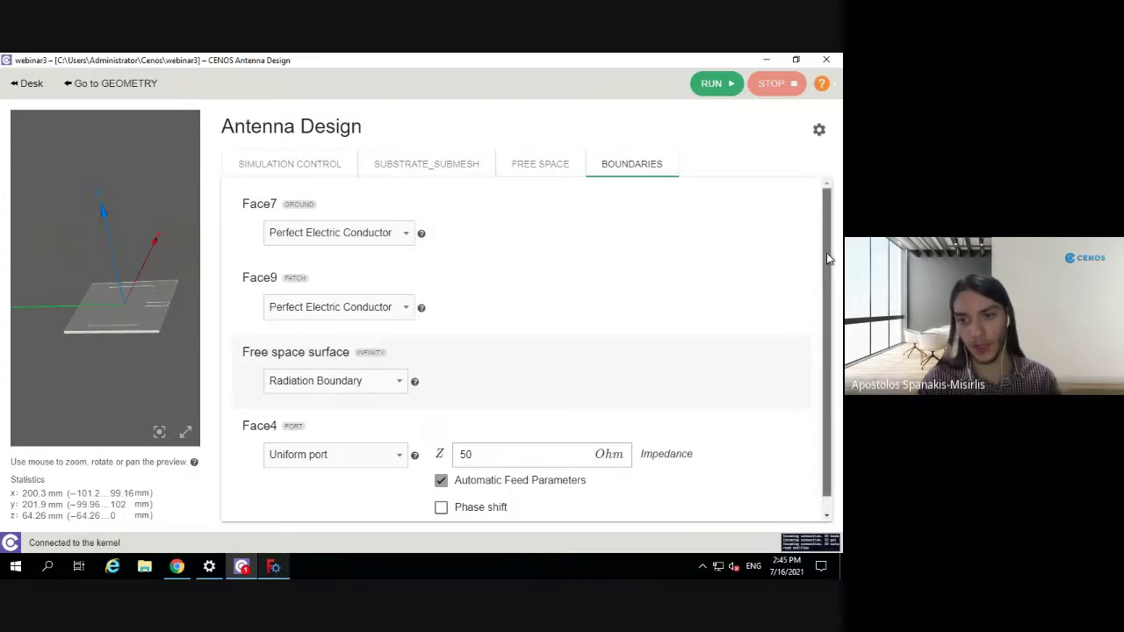
drag(826, 252, 836, 311)
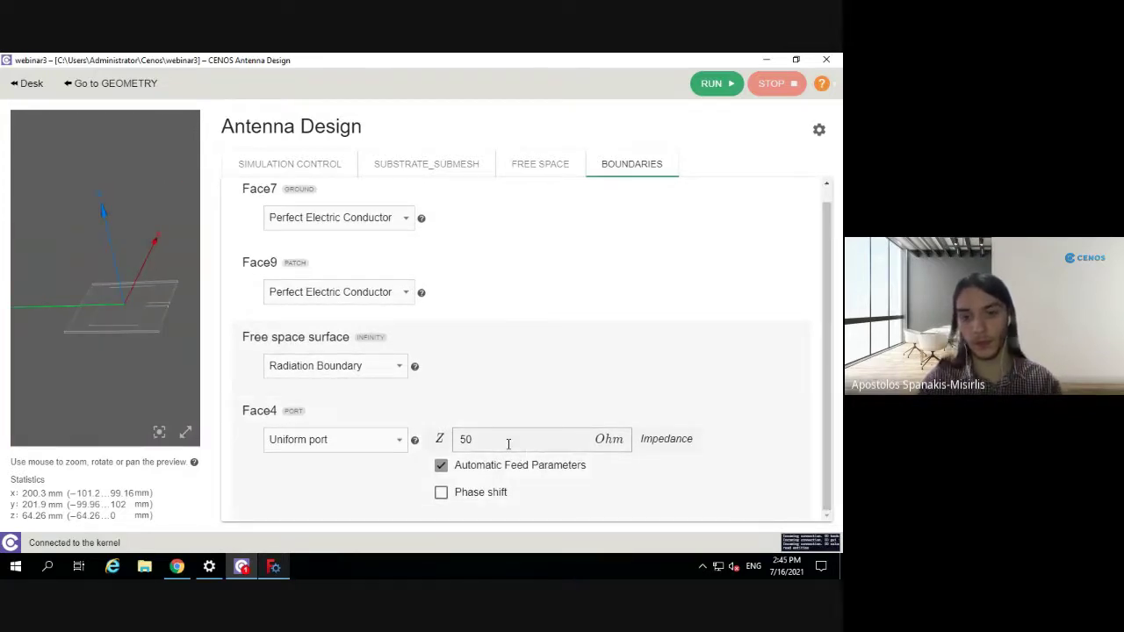
double_click(502, 444)
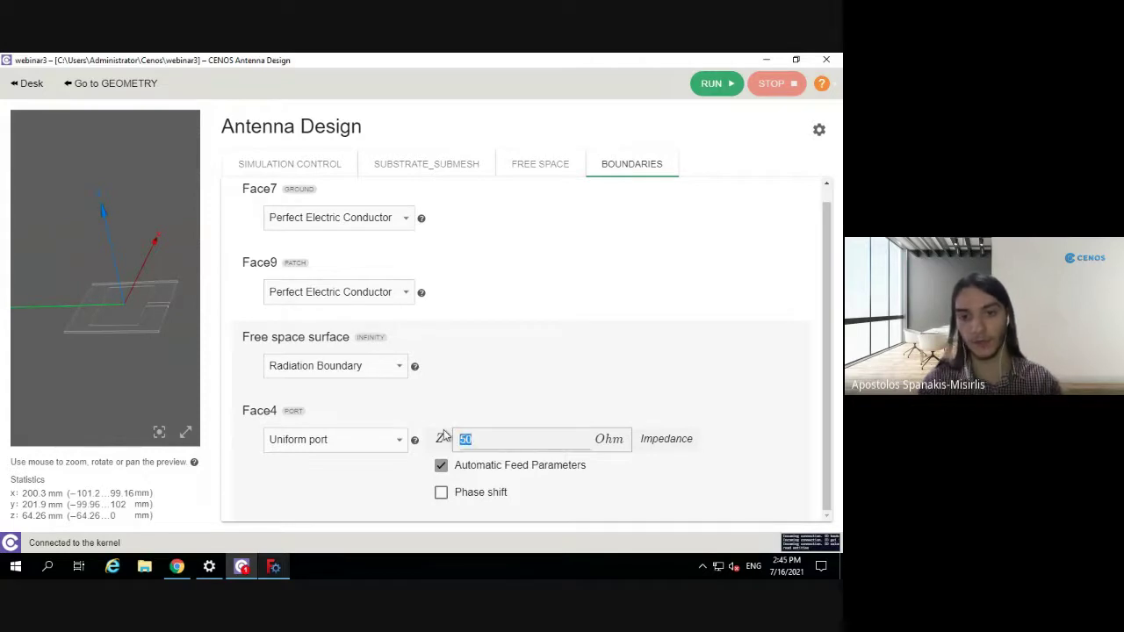
click(499, 441)
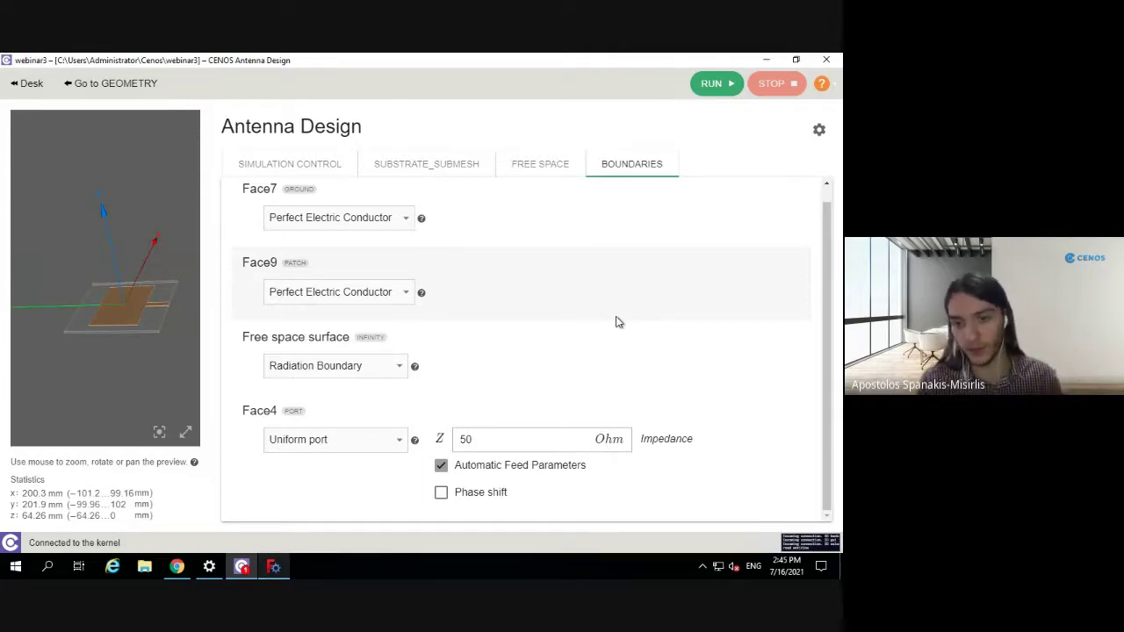
drag(827, 324, 827, 274)
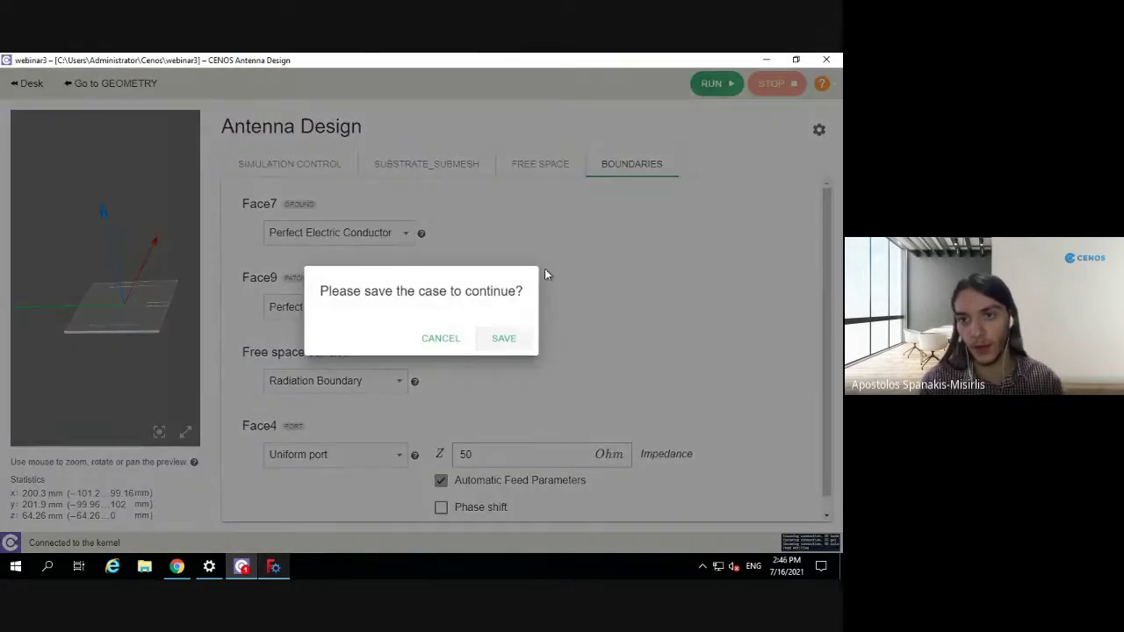
Save the case to run the simulation, view the full calculation log and return to the desk
click(504, 335)
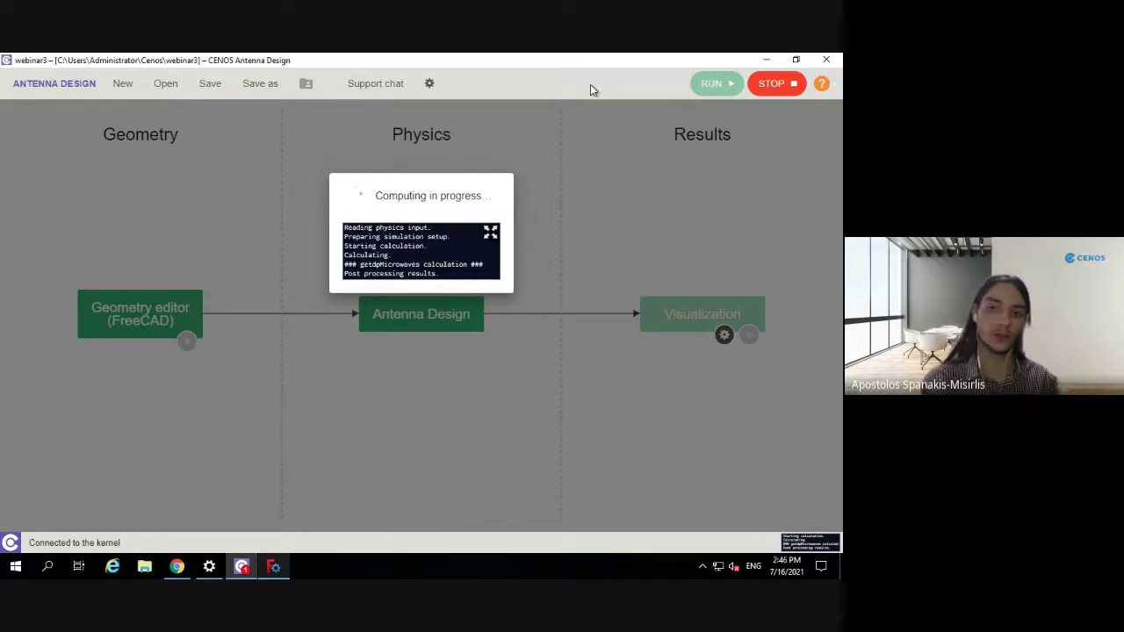
click(489, 232)
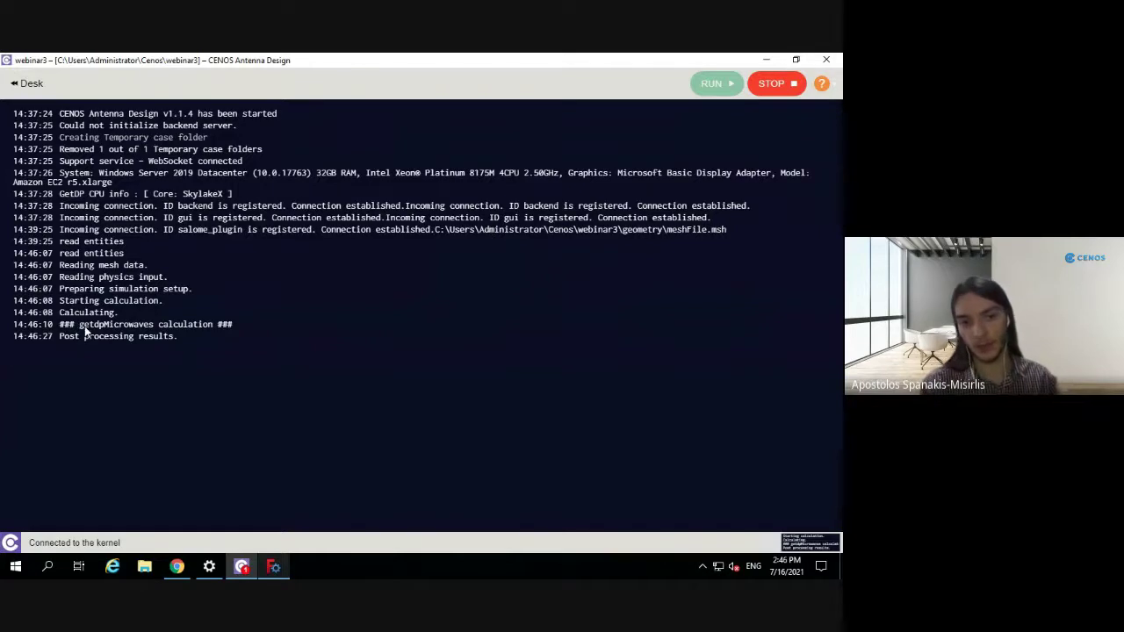
click(17, 82)
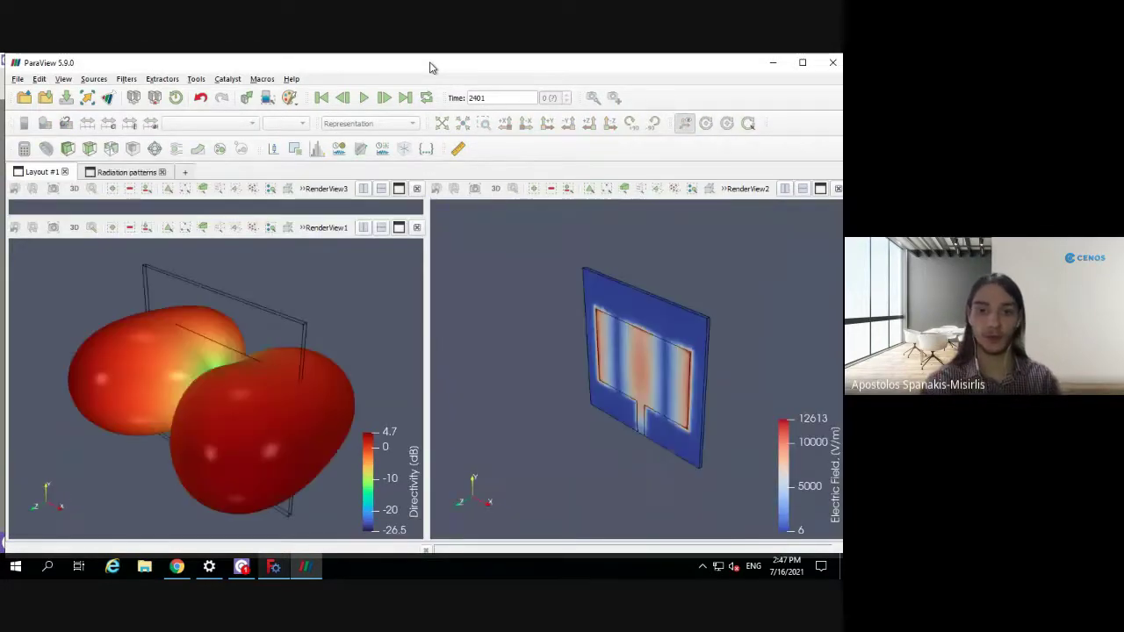
Maximize the ParaView results window and examine the 3D directivity pattern and the electric field on the patch from several angles
double_click(424, 65)
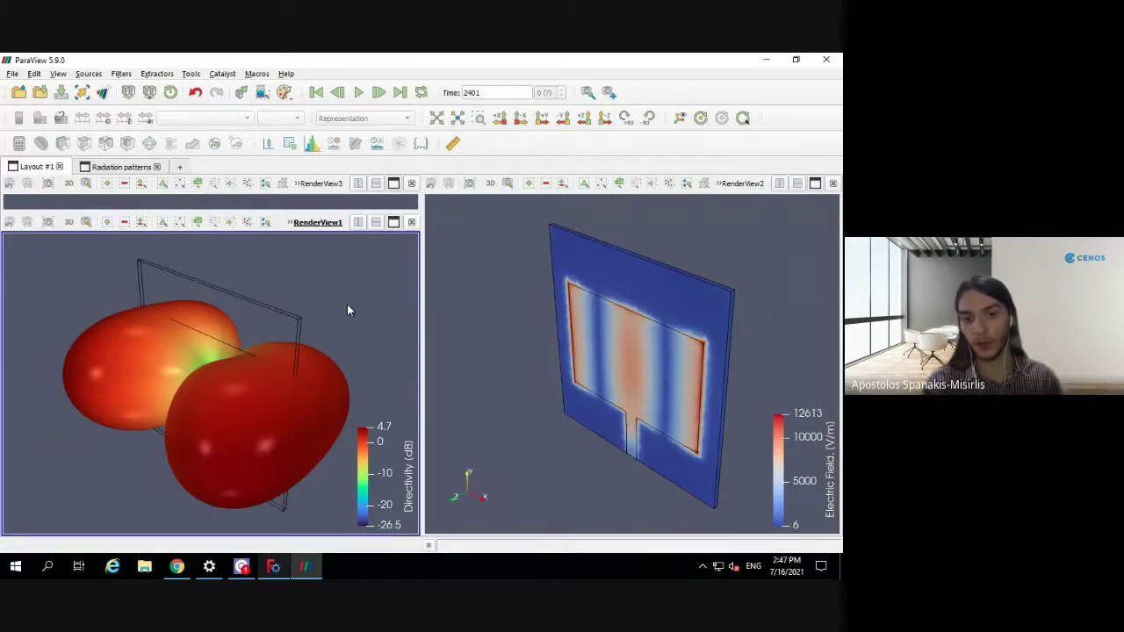
drag(303, 343, 314, 354)
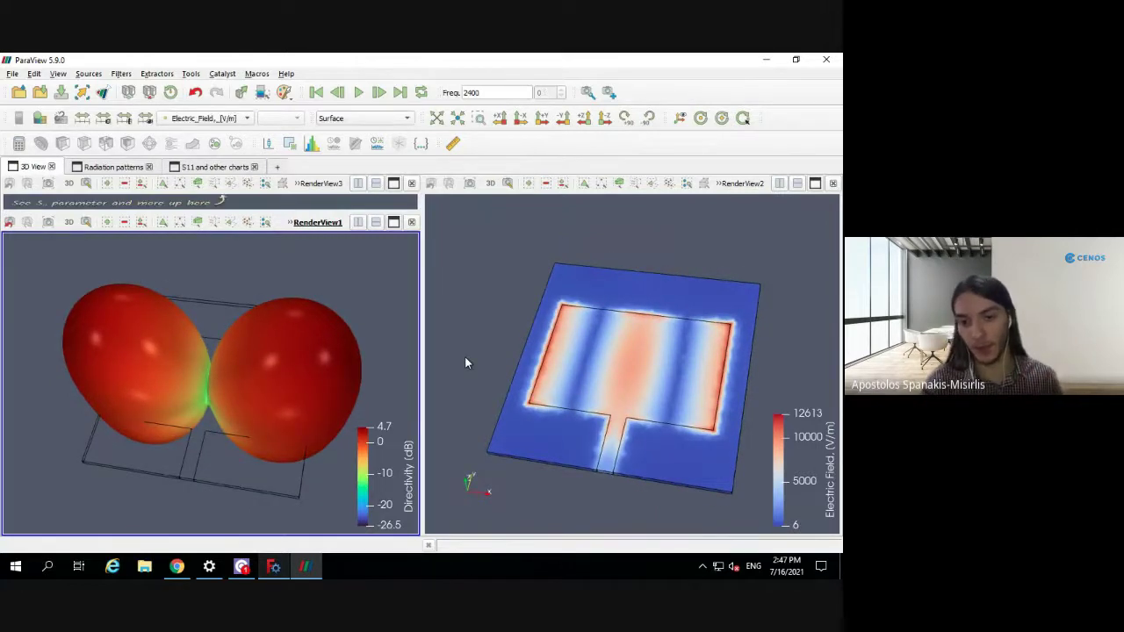
mouse_move(490, 363)
mouse_down()
mouse_move(559, 297)
mouse_move(518, 319)
mouse_move(489, 370)
mouse_up()
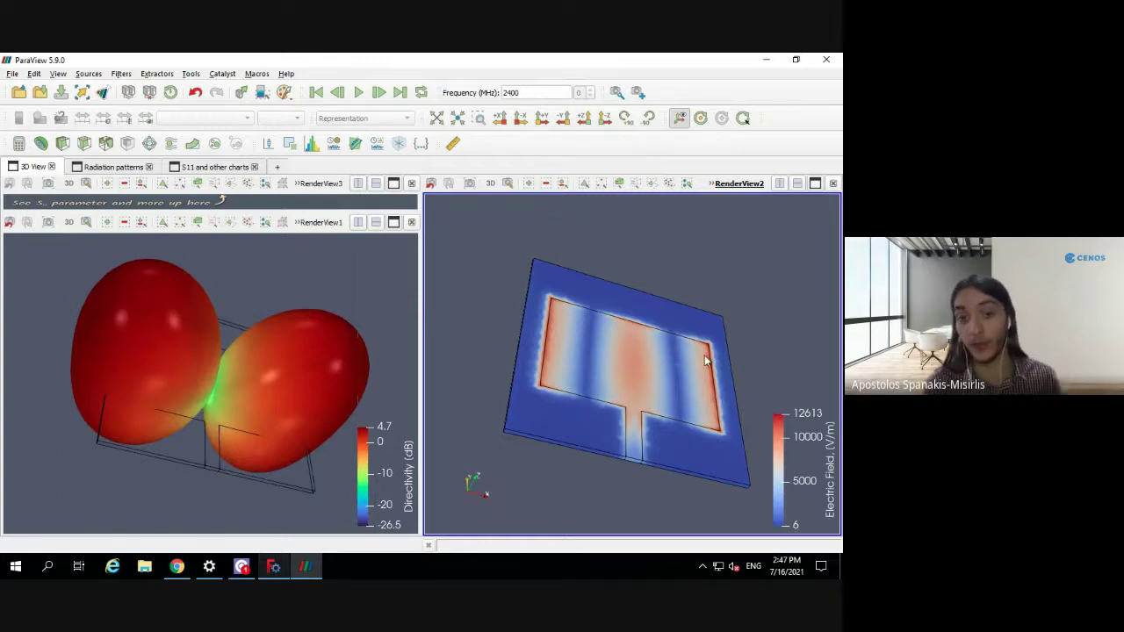
drag(708, 360, 606, 391)
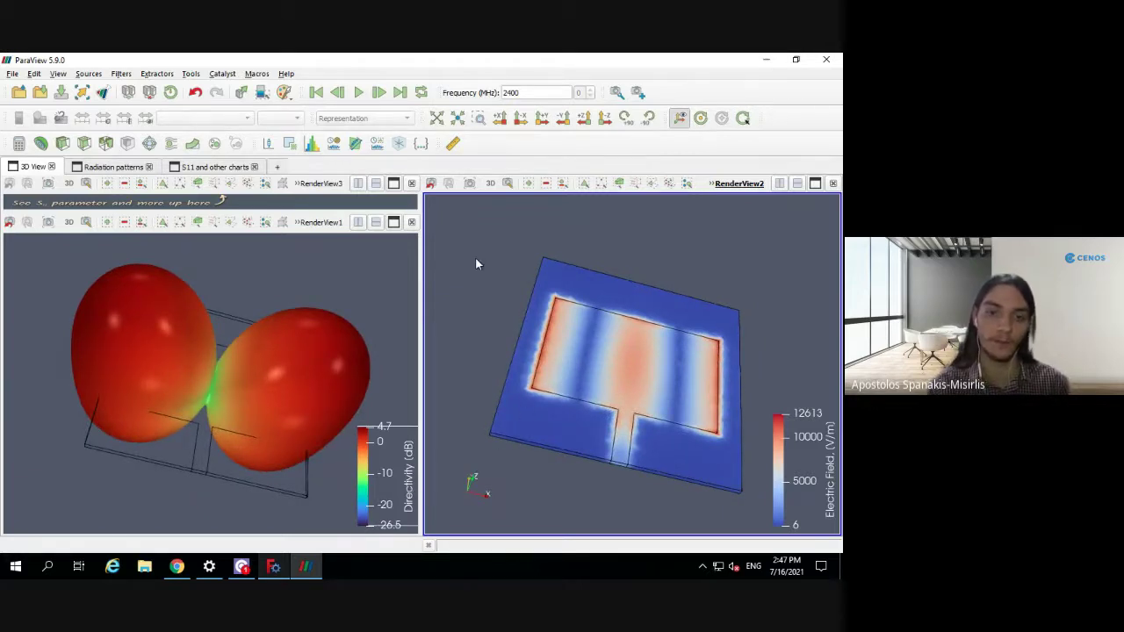
mouse_move(490, 260)
mouse_down()
mouse_move(500, 293)
mouse_move(492, 280)
mouse_up()
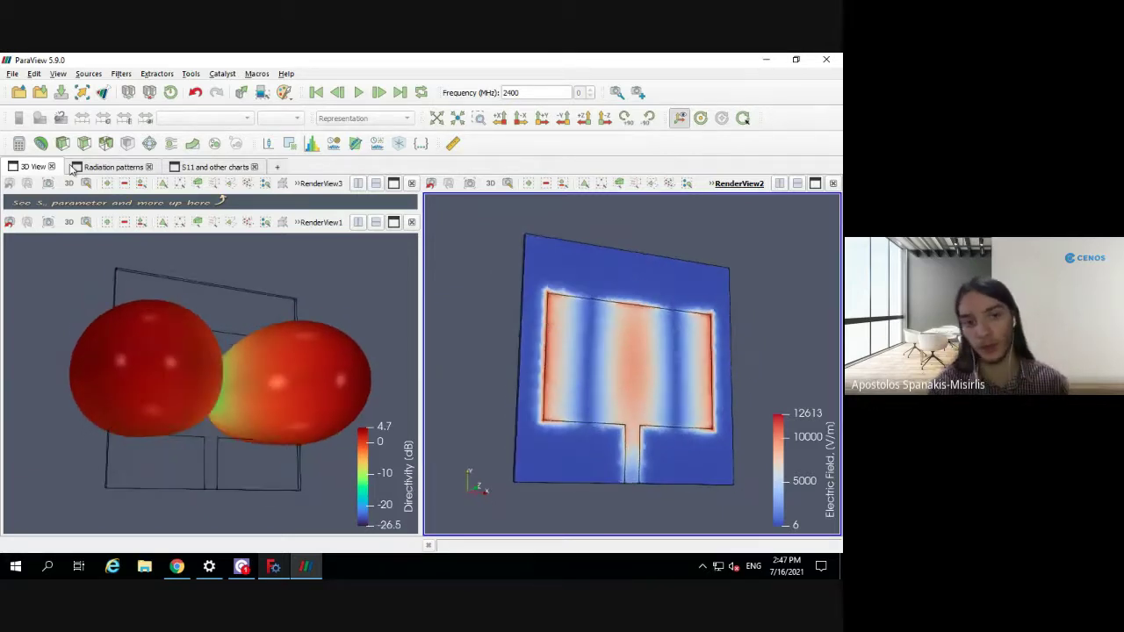
Examine the radiation pattern plots and the S11 and other charts, and return to the 3D view of the directivity and electric field
click(110, 168)
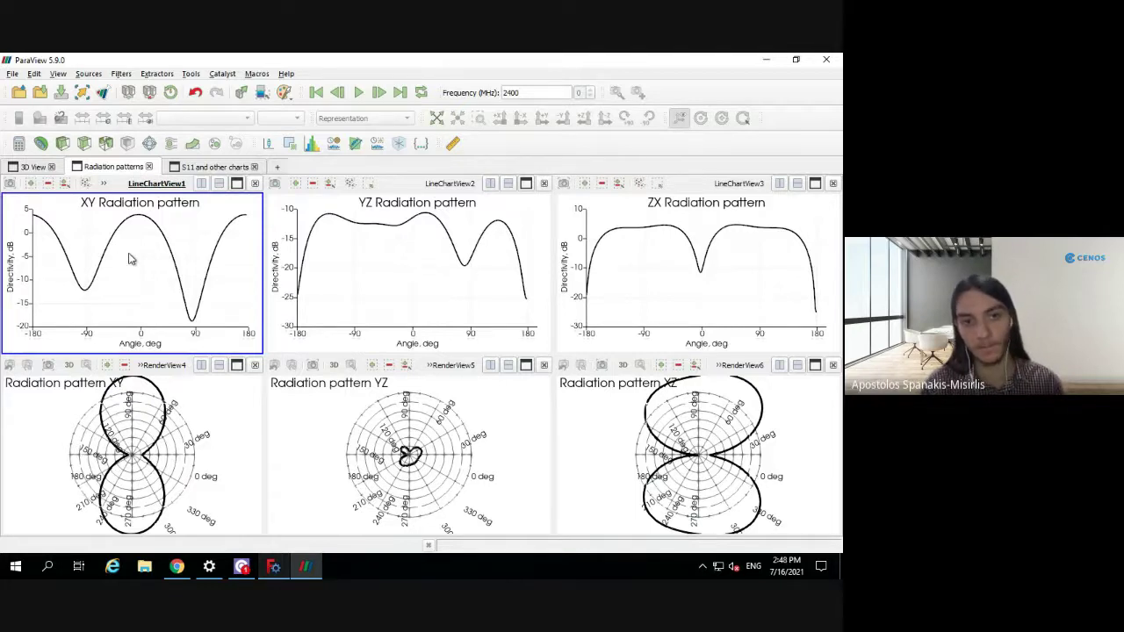
mouse_move(52, 232)
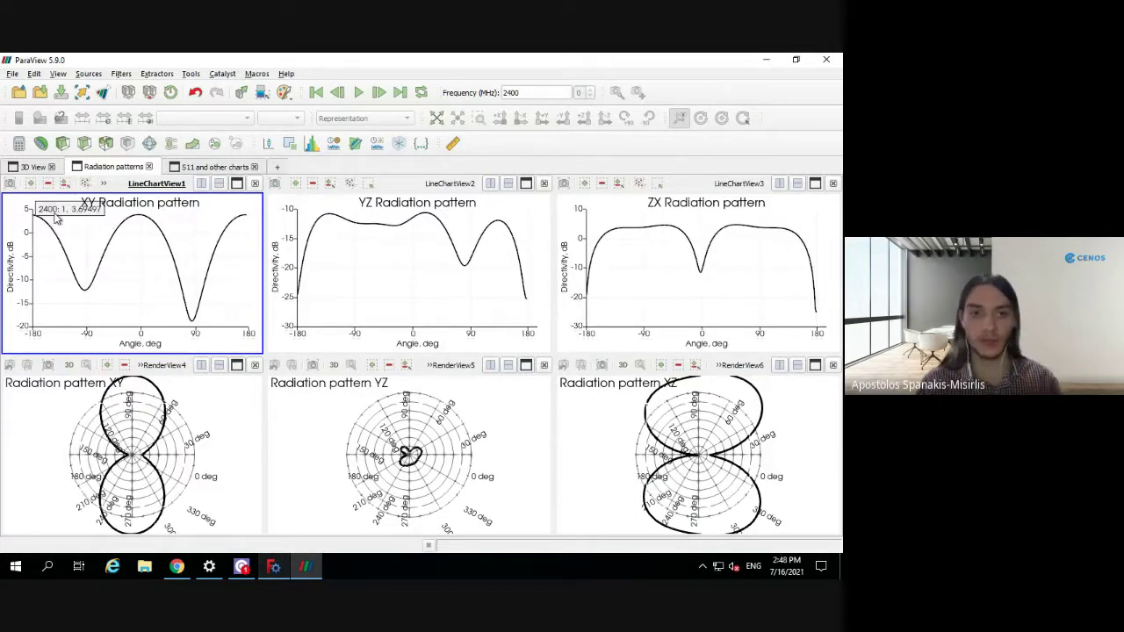
click(210, 167)
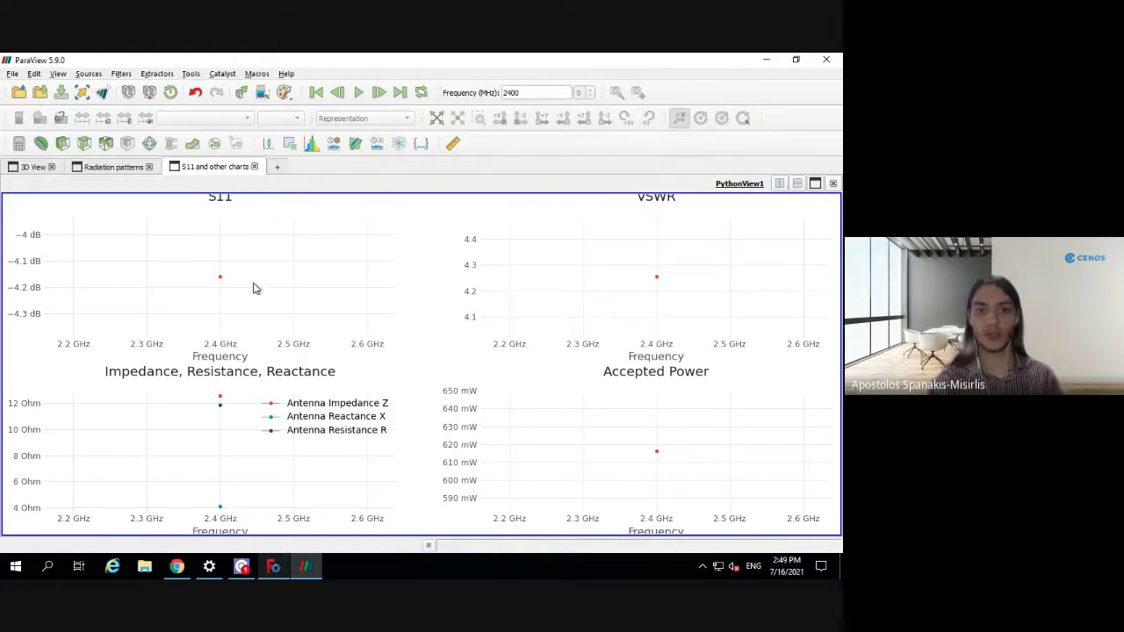
click(36, 167)
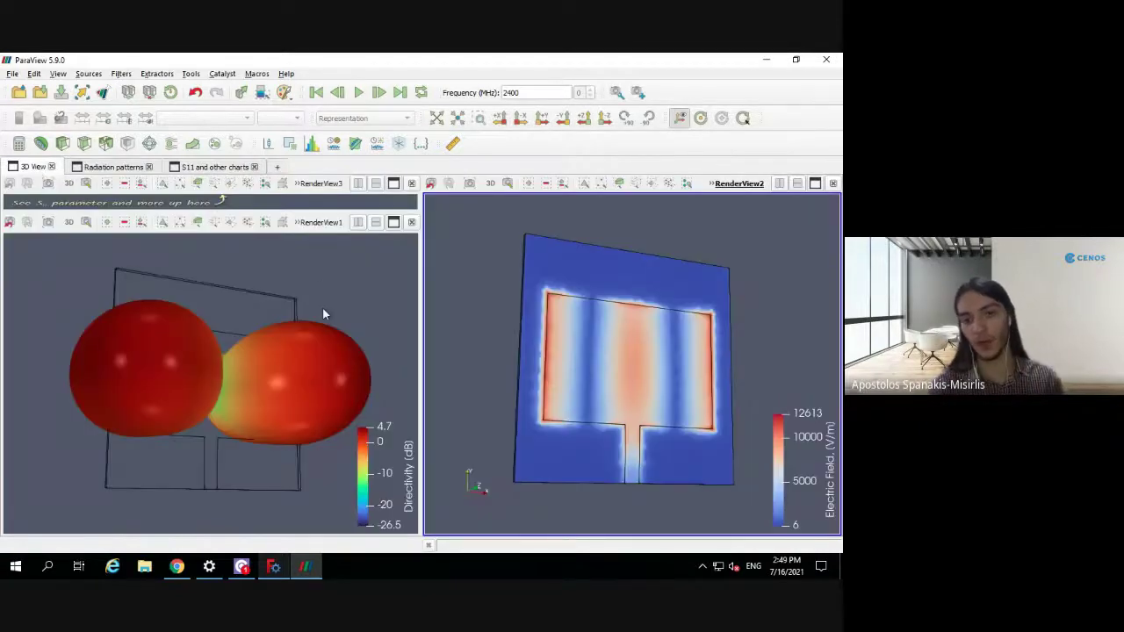
drag(296, 280, 285, 284)
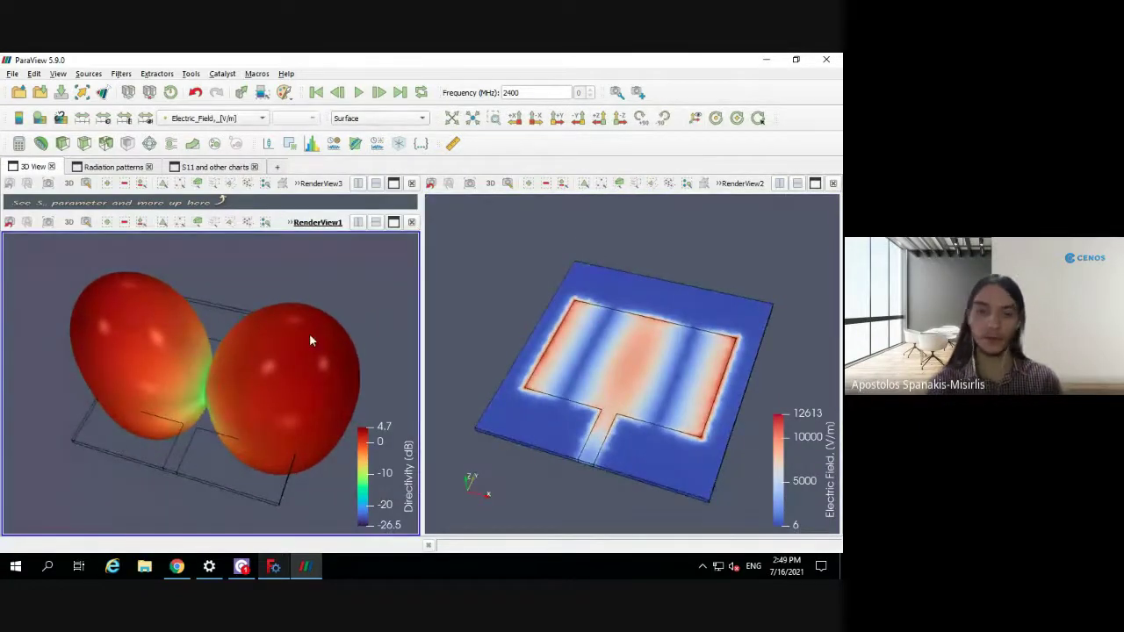
Switch to Google Meet, admit the participant waiting to join the call, and return to inspecting the 3D results in ParaView
key(ctrl+Left)
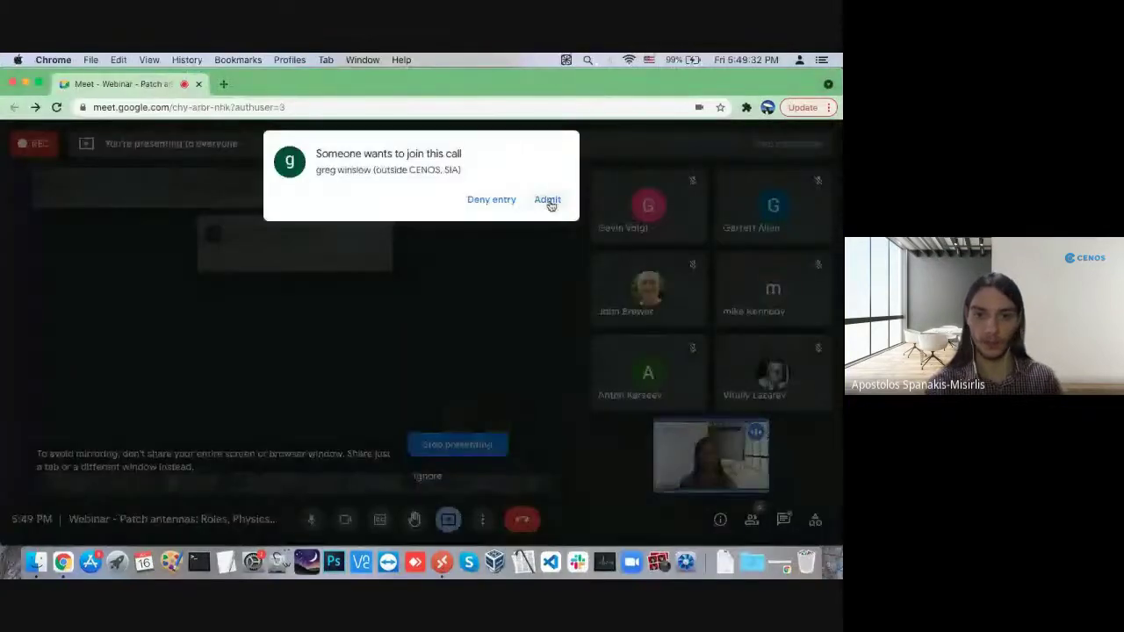
click(548, 201)
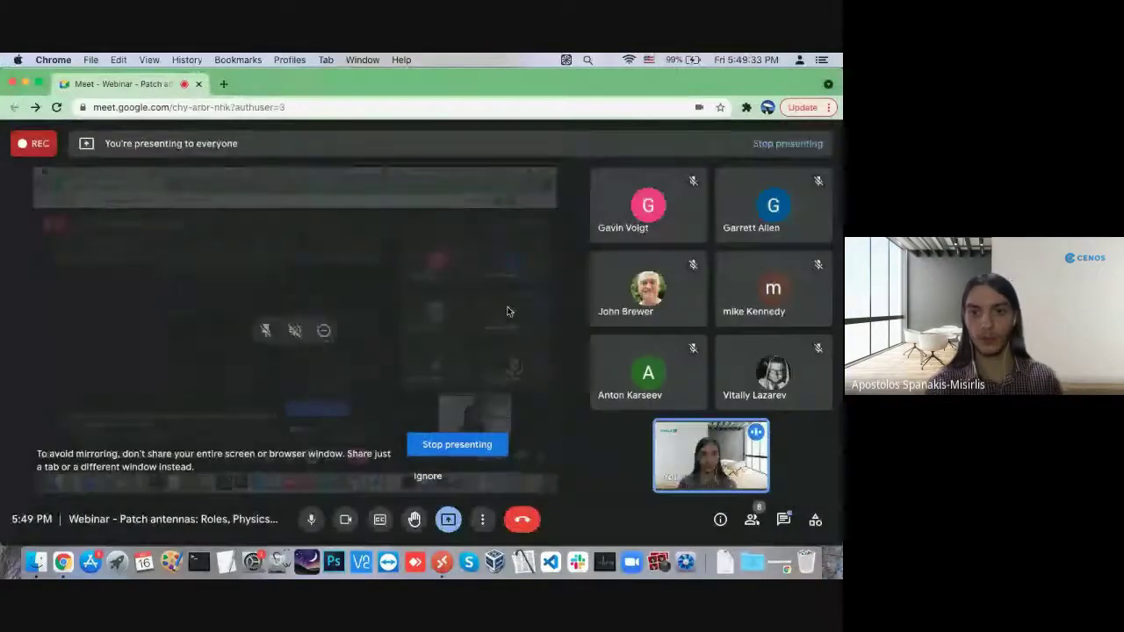
key(ctrl+Right)
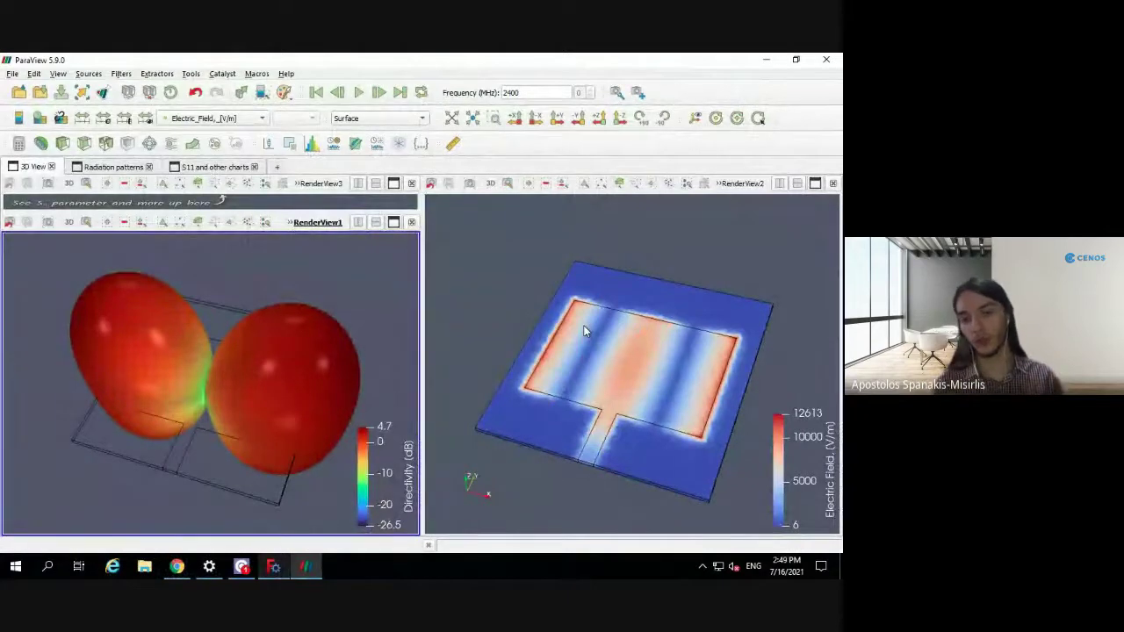
drag(591, 320, 649, 313)
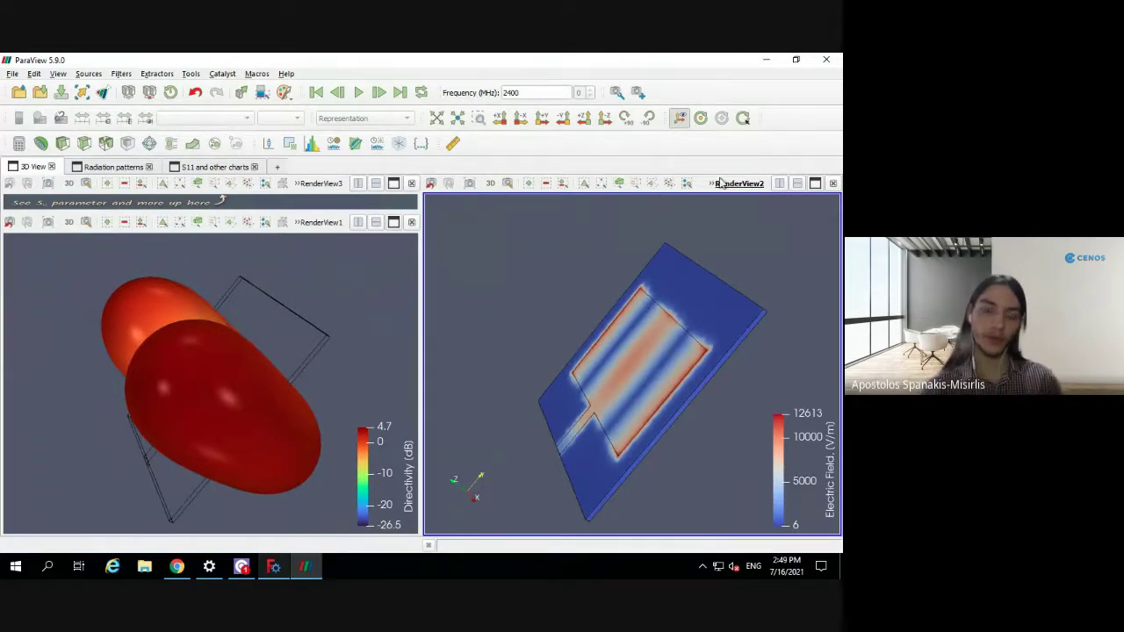
Close the ParaView results, the FreeCAD geometry editor and the CENOS case webinar3
click(827, 60)
click(415, 242)
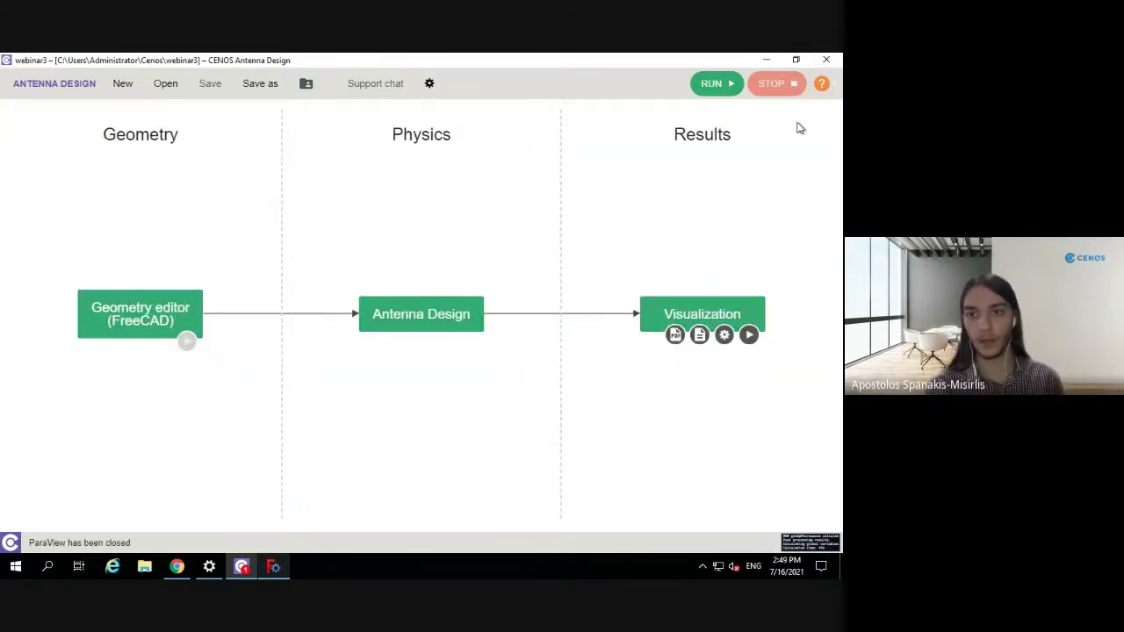
click(275, 567)
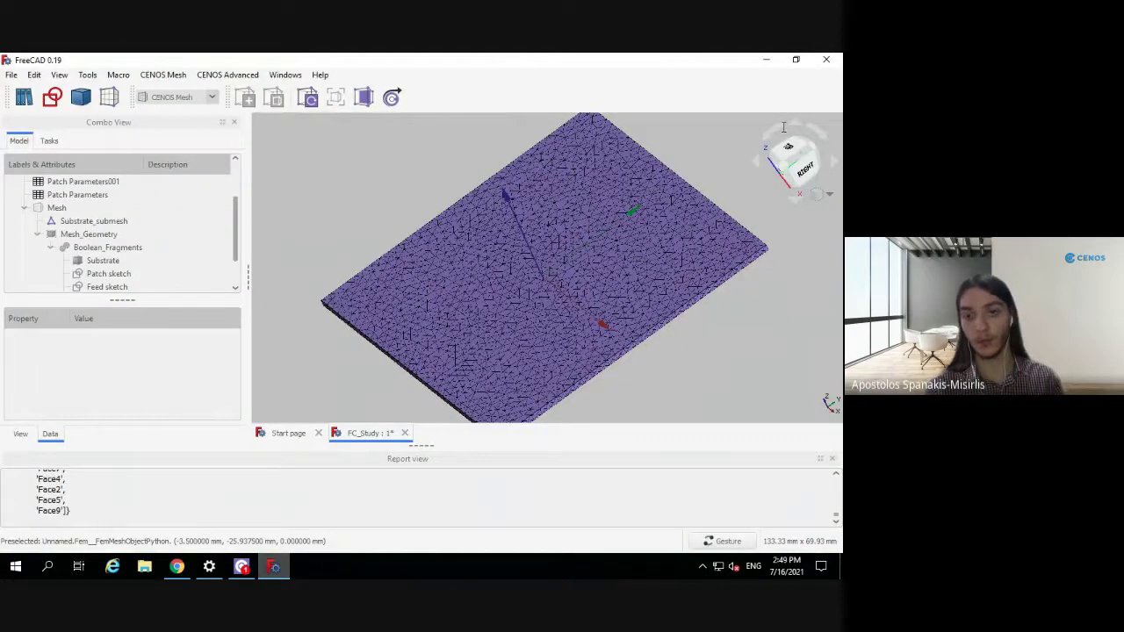
click(829, 59)
click(485, 336)
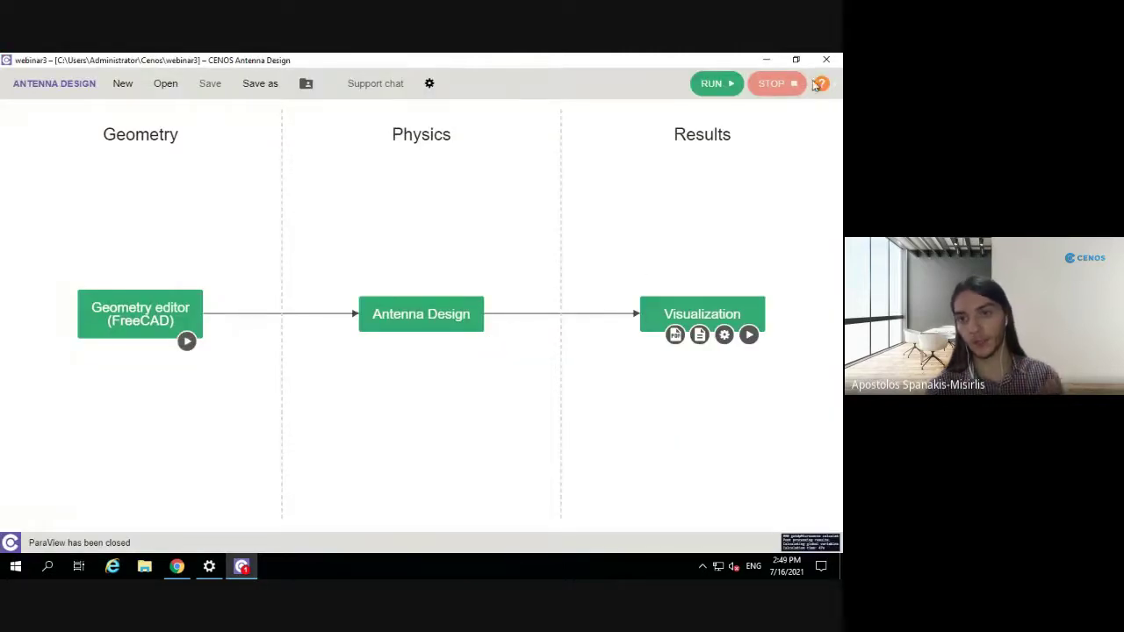
click(826, 59)
Relaunch CENOS Antenna Design maximized, start a new case from the Patch Antenna template and review its substrate and patch dimensions
double_click(23, 83)
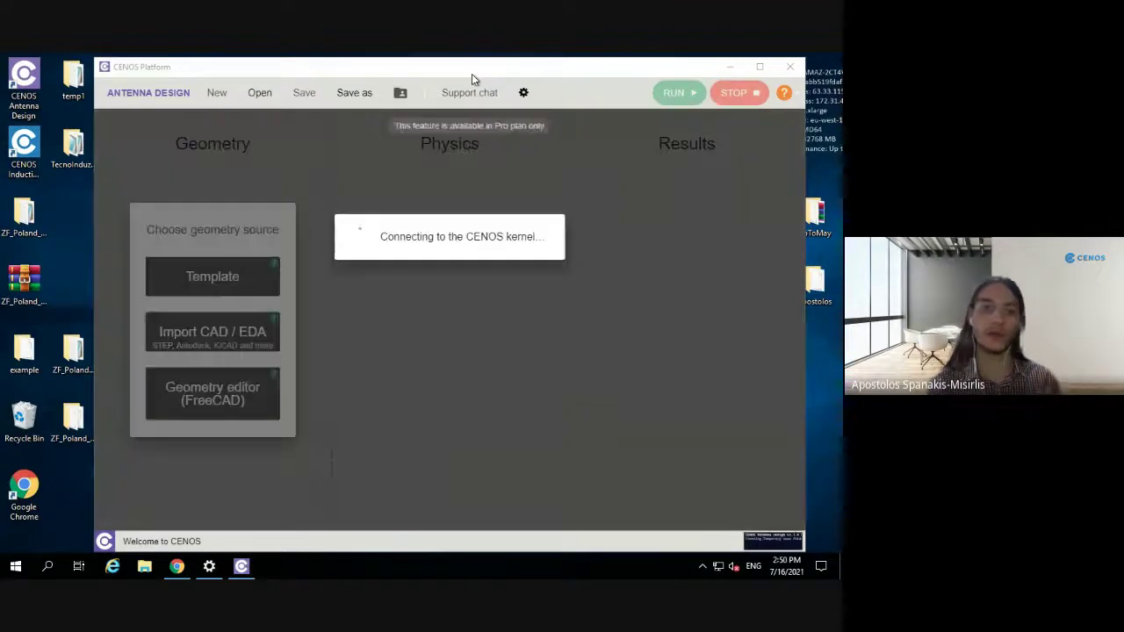
double_click(472, 74)
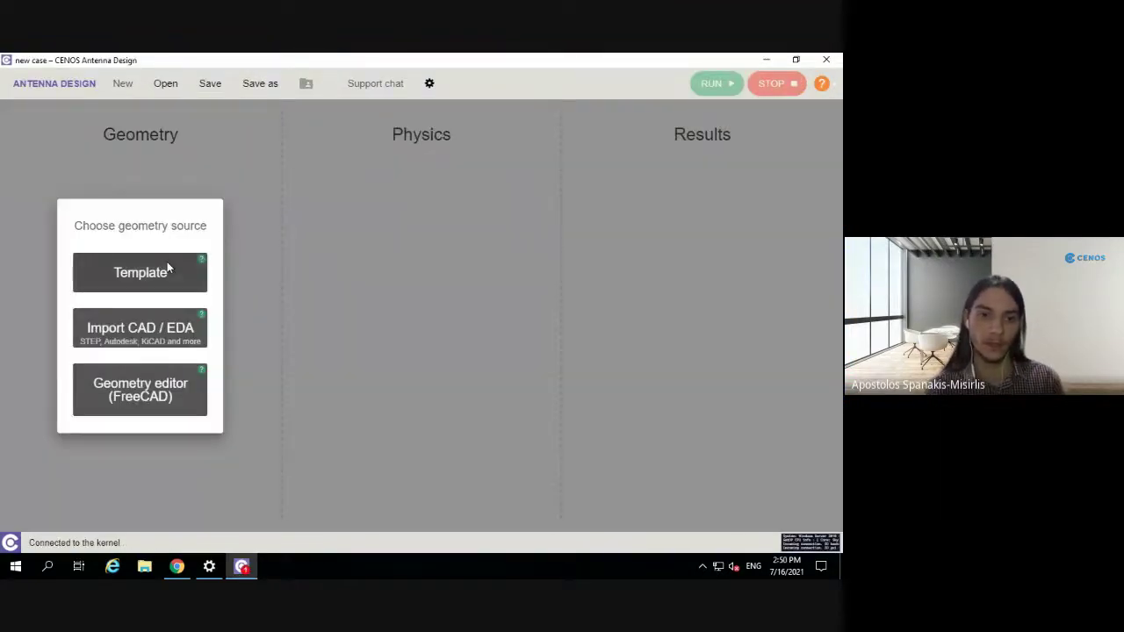
click(167, 267)
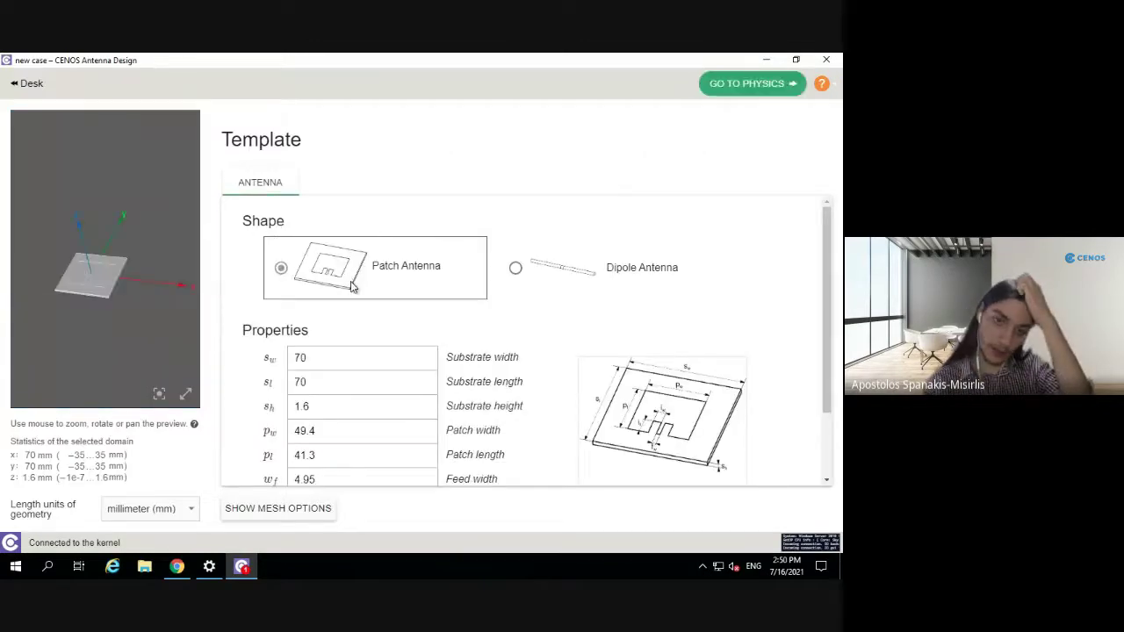
click(337, 354)
click(337, 376)
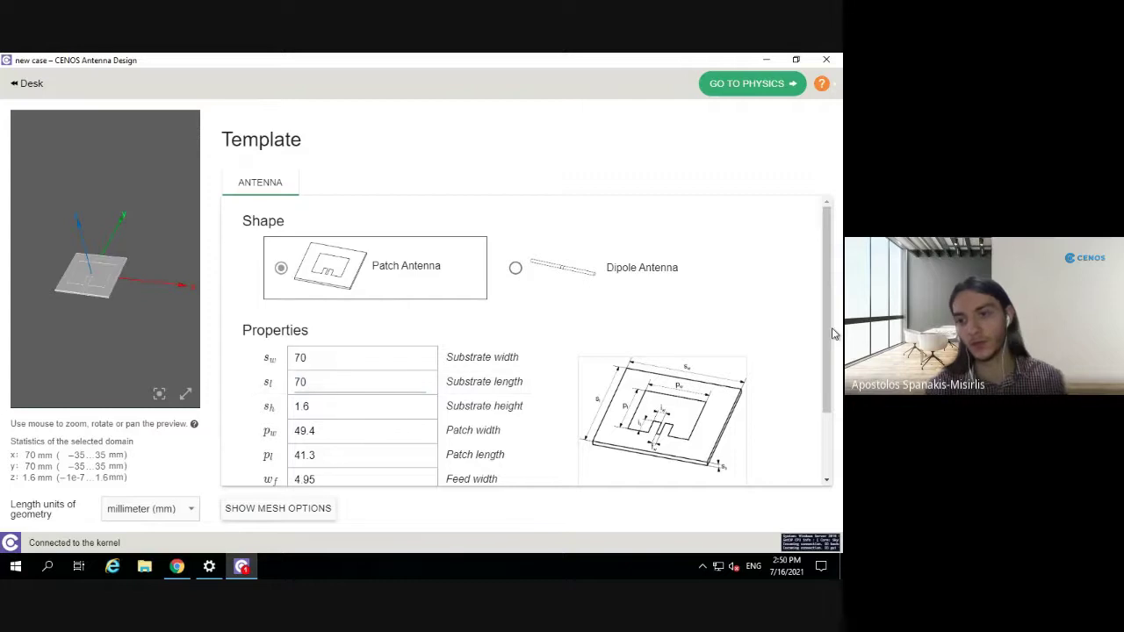
scroll(830, 330, down, 1)
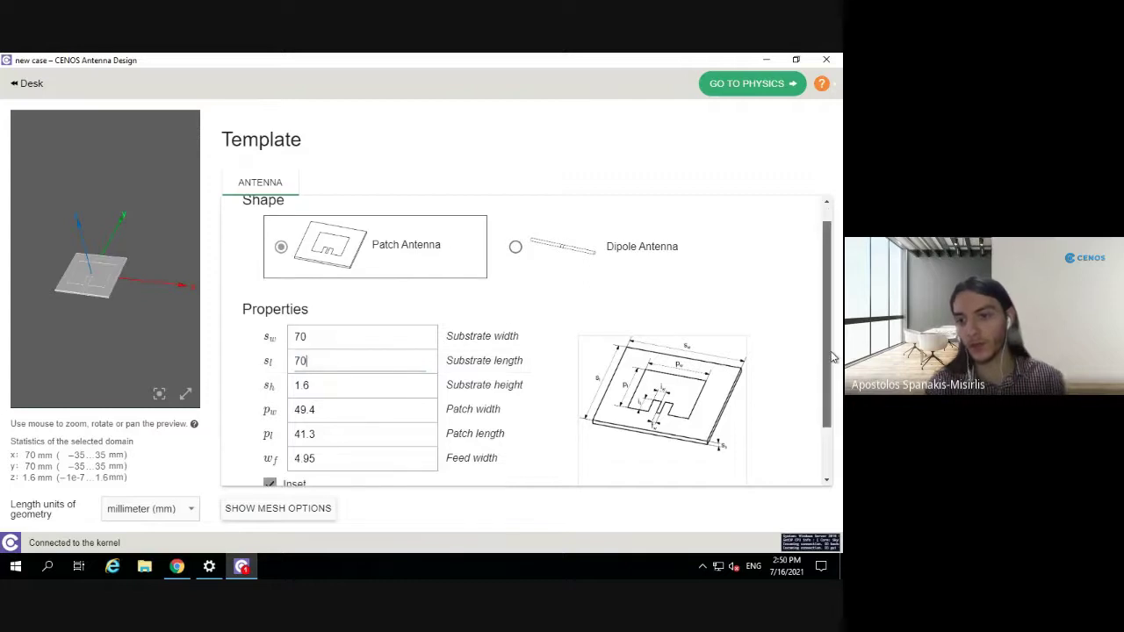
Proceed to the physics setup and review the starting frequency, end frequency and frequency step of the Multiple Frequencies sweep
click(729, 85)
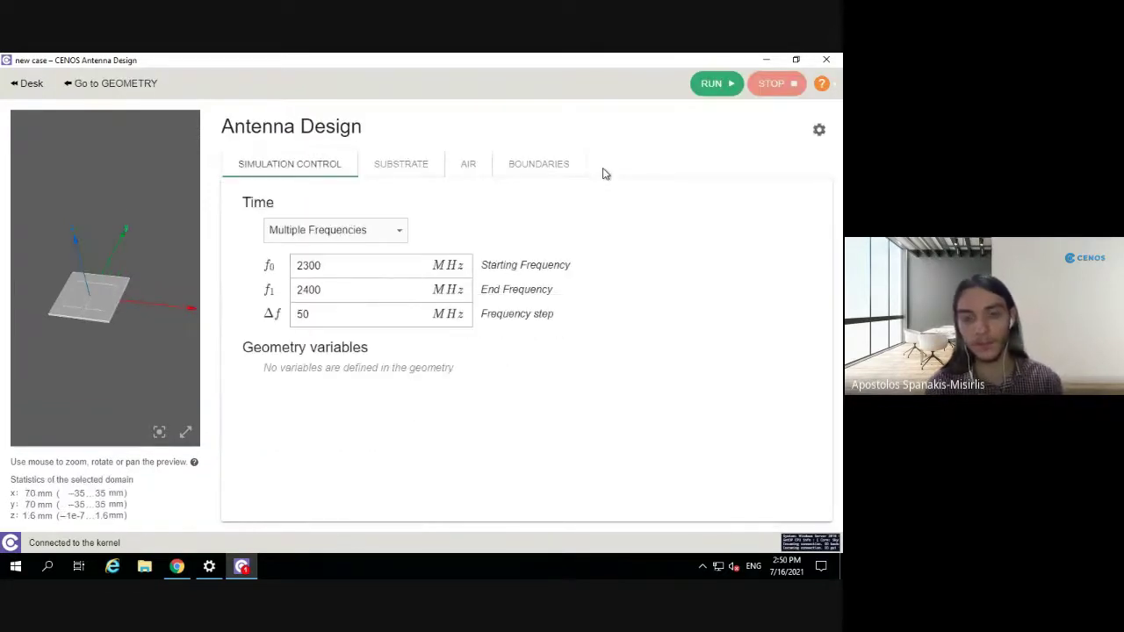
click(400, 235)
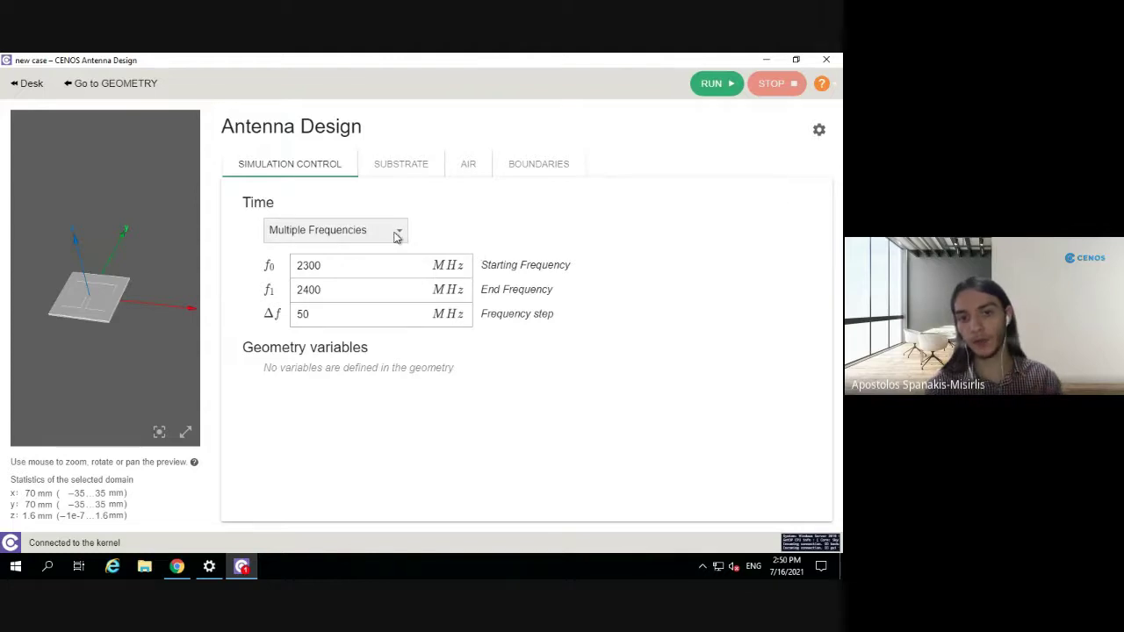
click(376, 230)
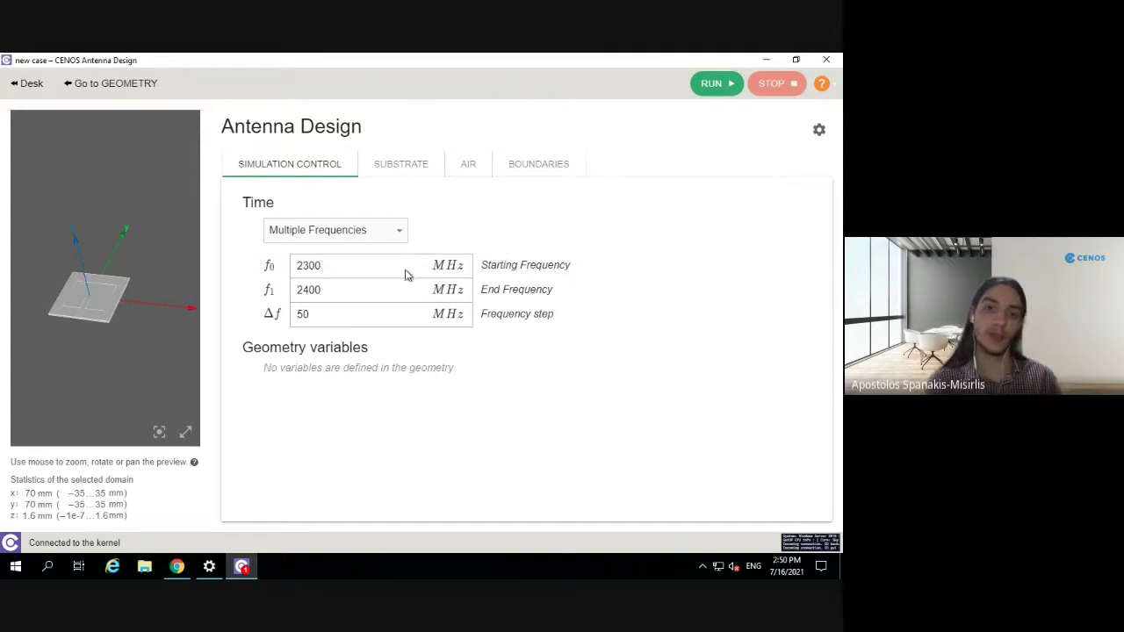
click(343, 269)
click(344, 269)
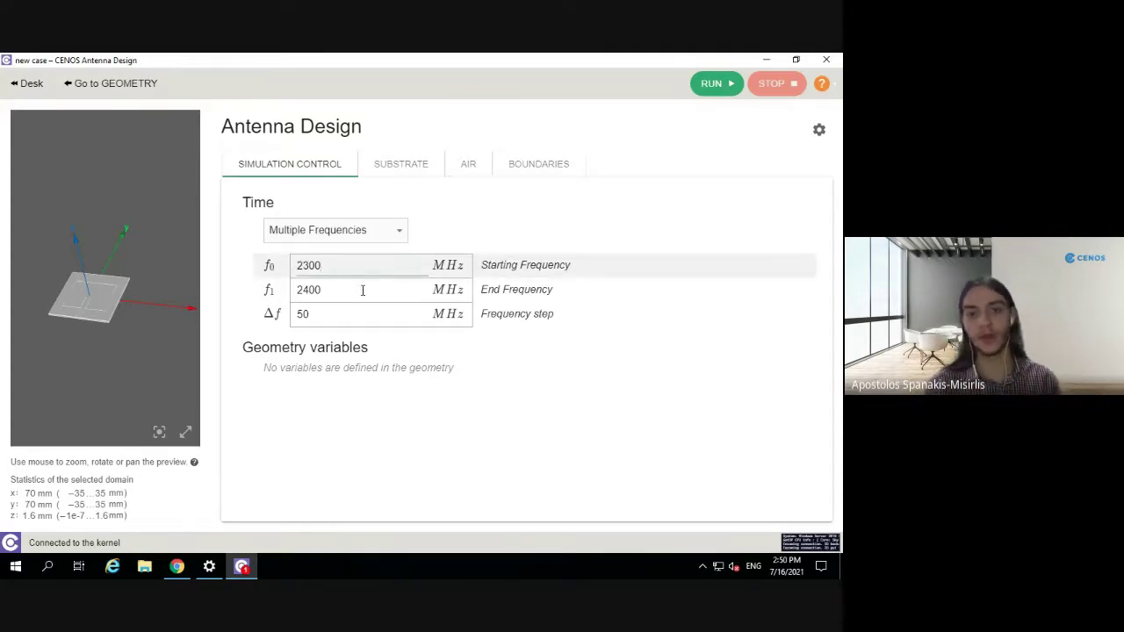
click(361, 289)
click(366, 314)
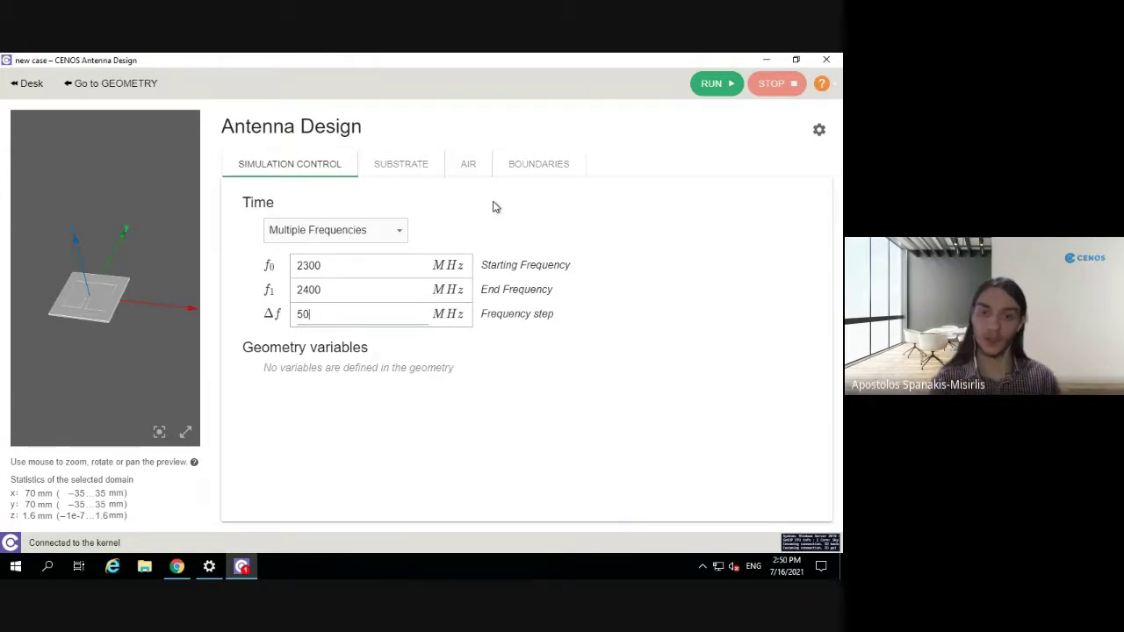
Check the substrate material, air and boundary settings, and run the simulation
click(421, 166)
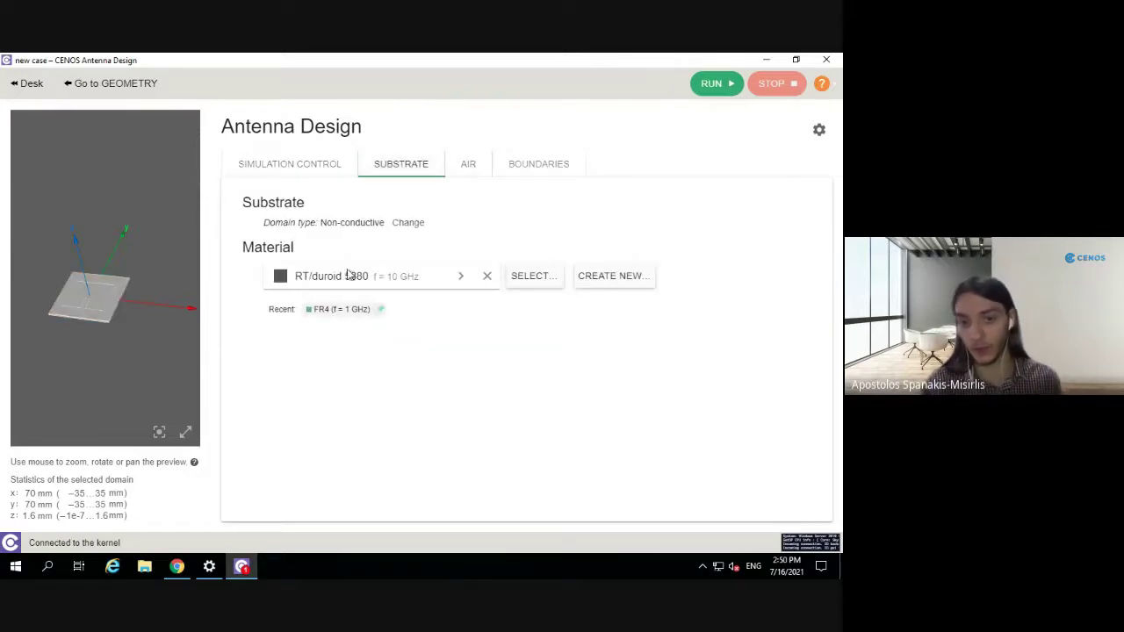
click(465, 166)
click(525, 166)
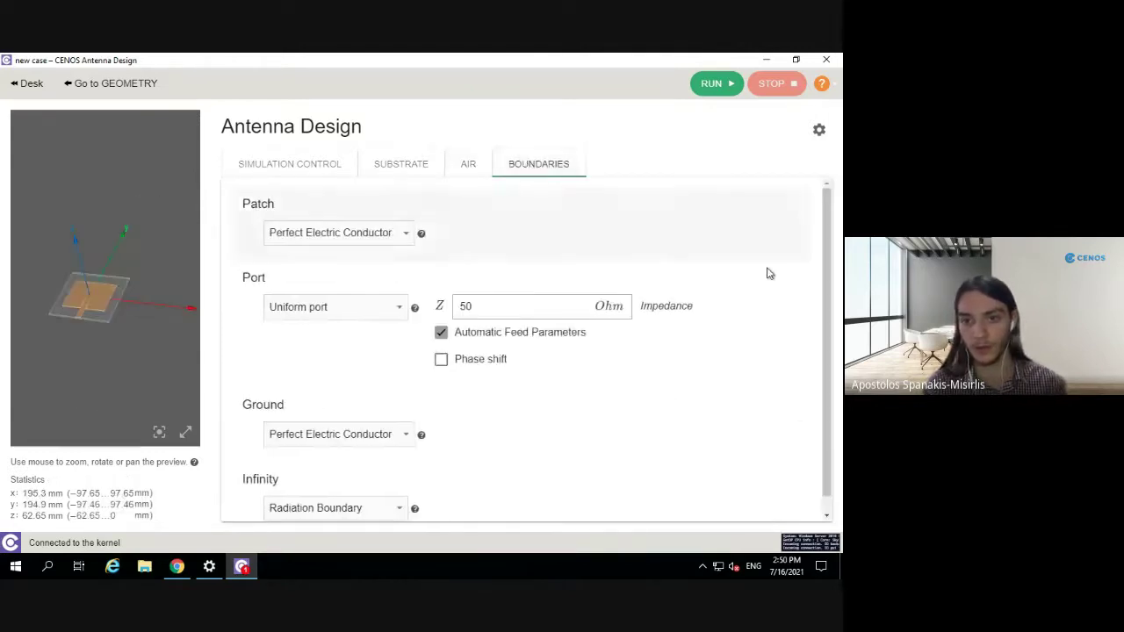
click(716, 83)
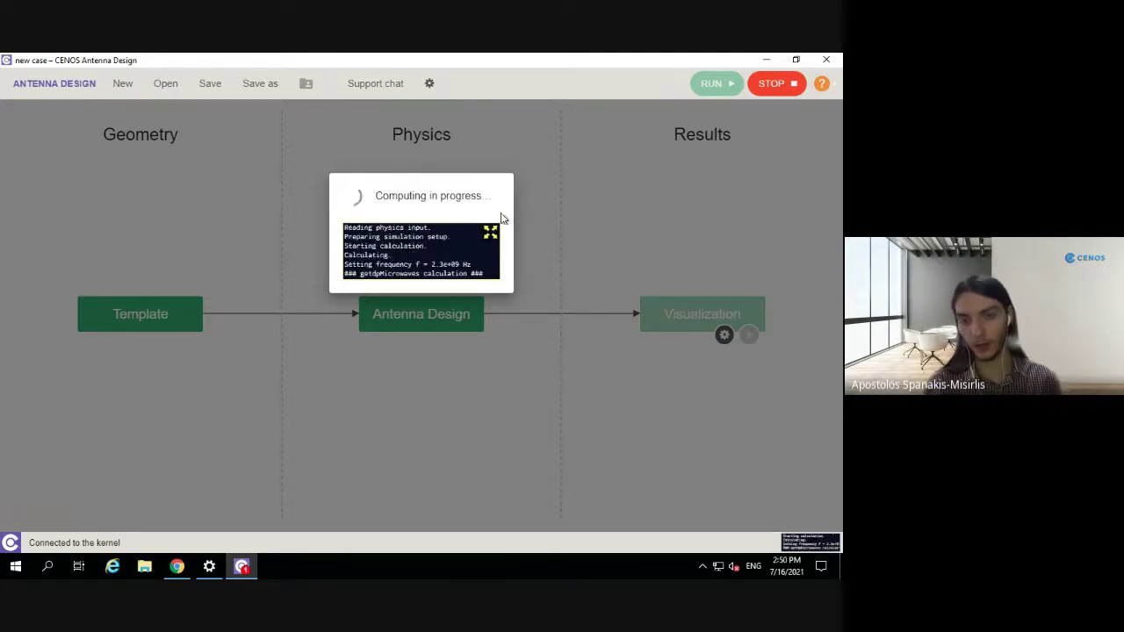
key(ctrl+Left)
key(ctrl+Right)
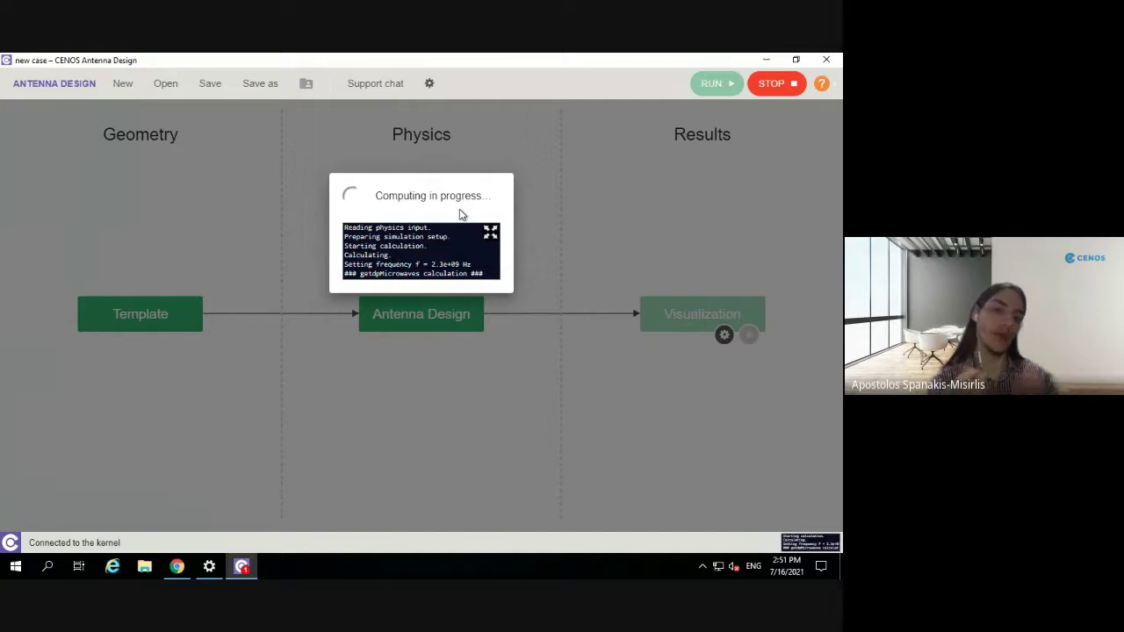
Expand the calculation log, examine the entries for each frequency and for post-processing, and return to the desk
click(489, 235)
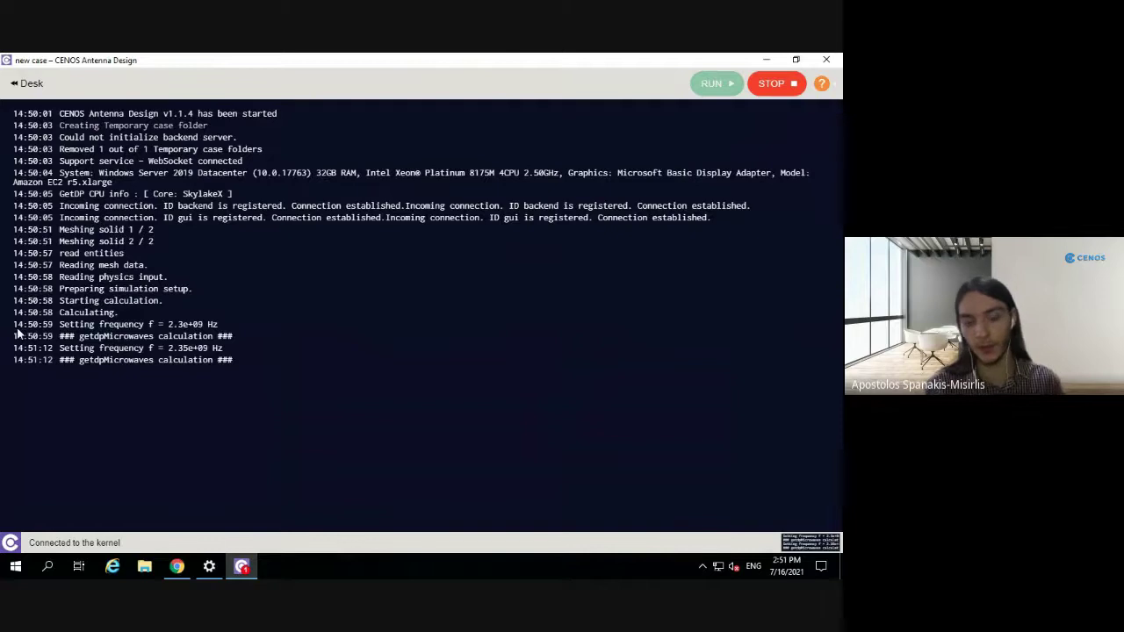
drag(64, 327, 236, 328)
click(236, 328)
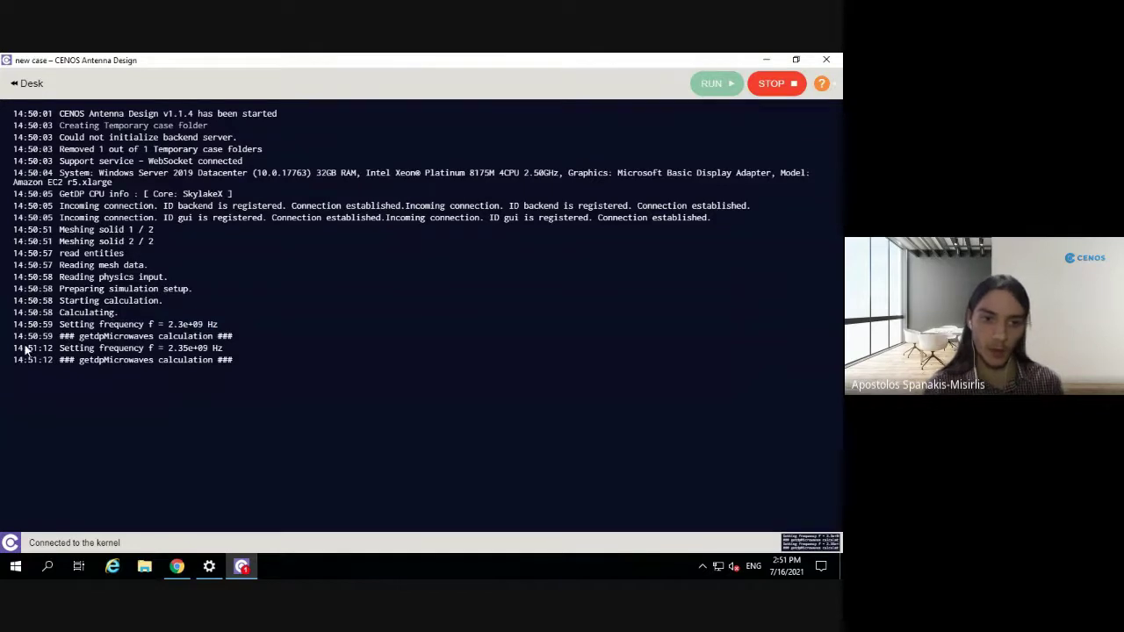
drag(60, 349, 222, 352)
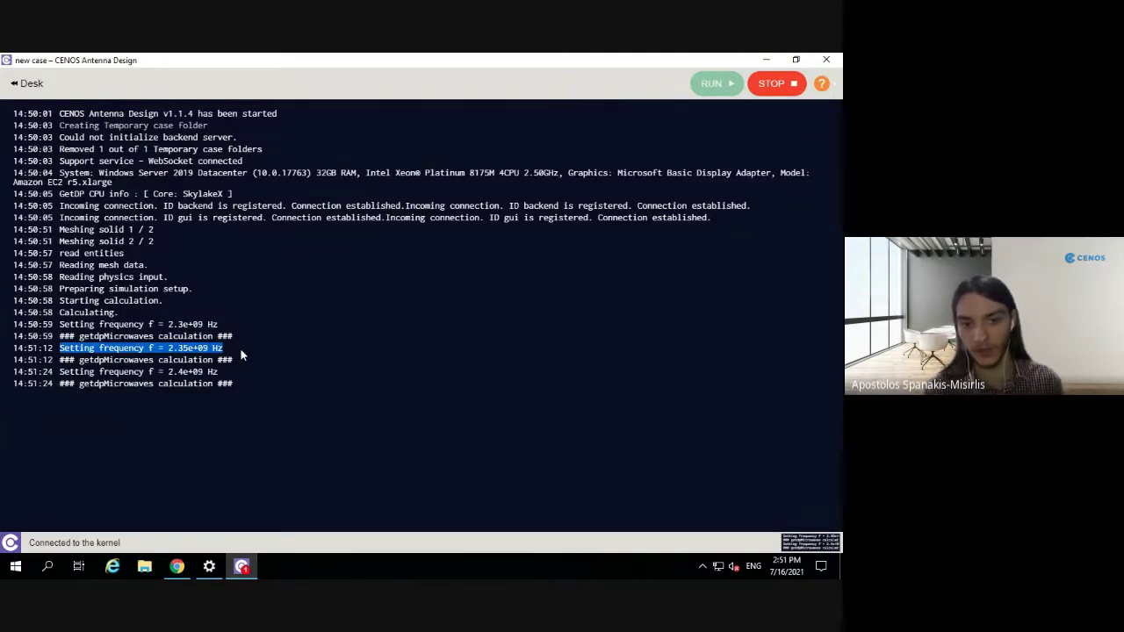
click(240, 348)
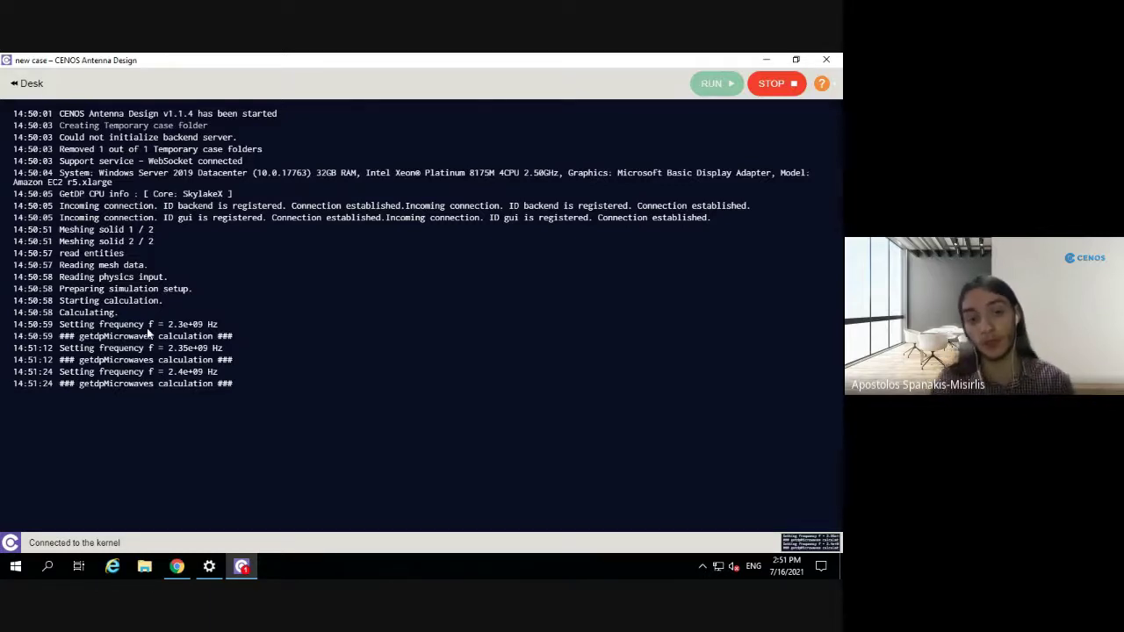
drag(60, 325, 213, 332)
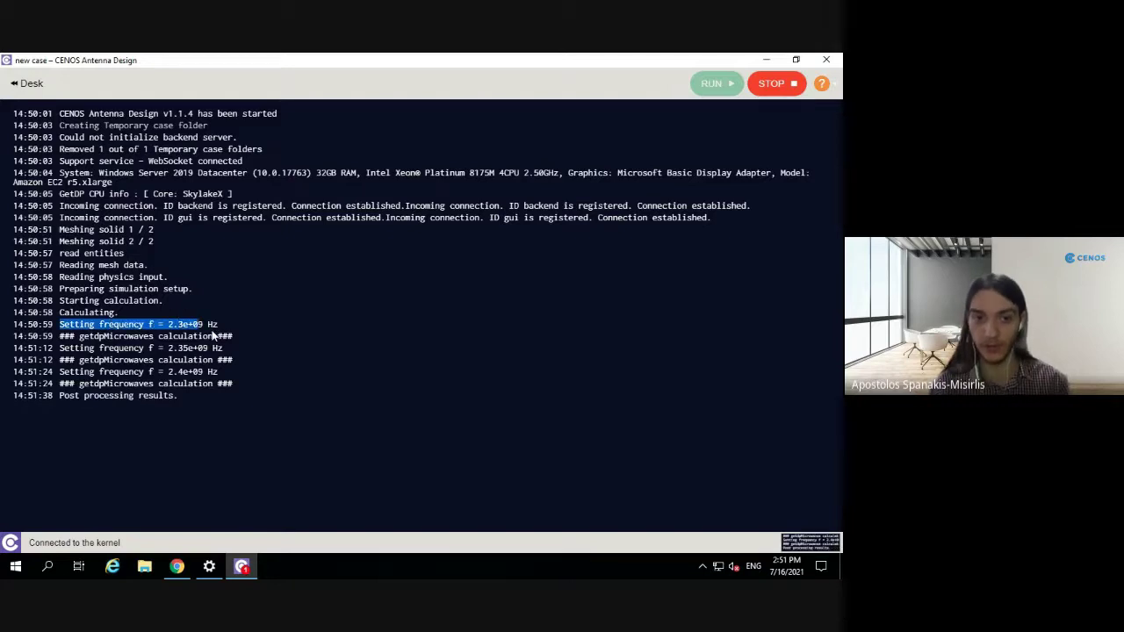
click(282, 414)
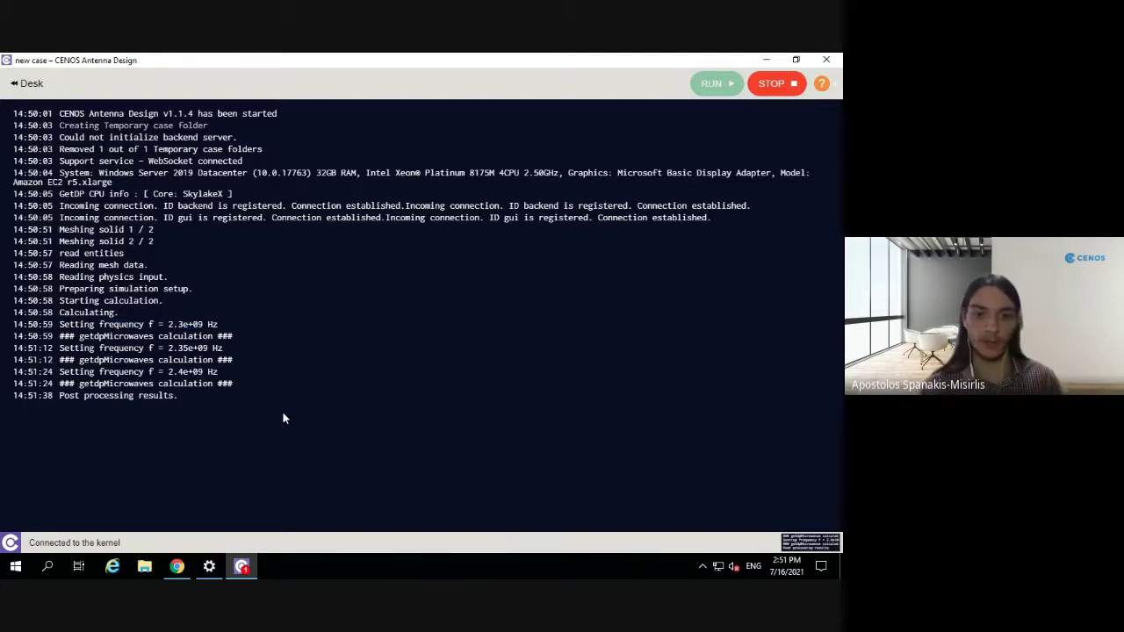
drag(60, 397, 179, 397)
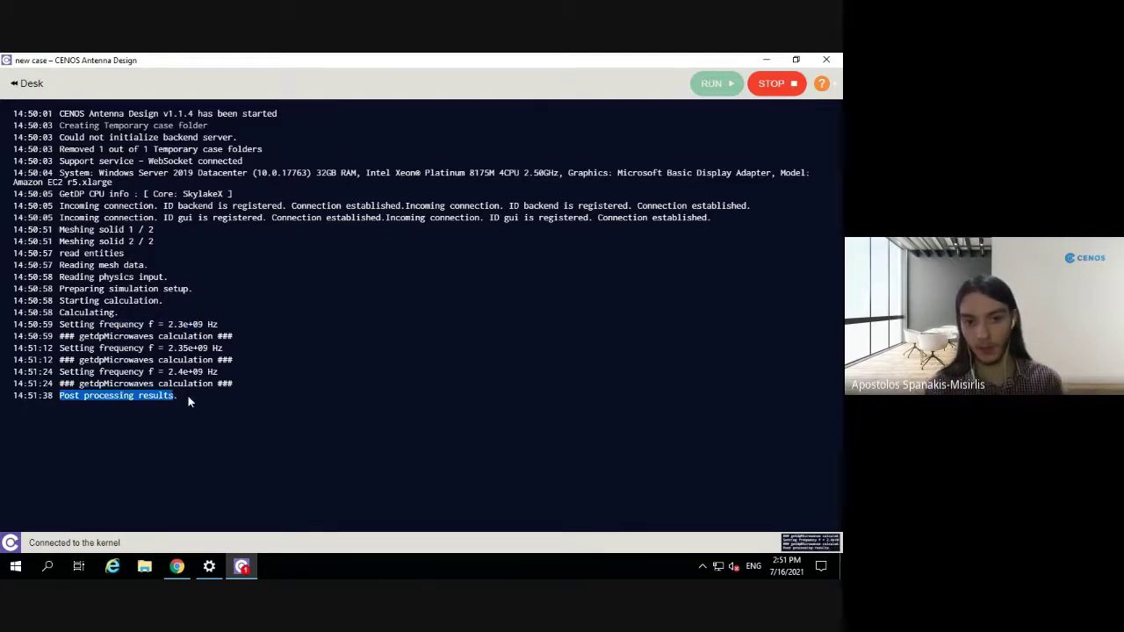
click(13, 86)
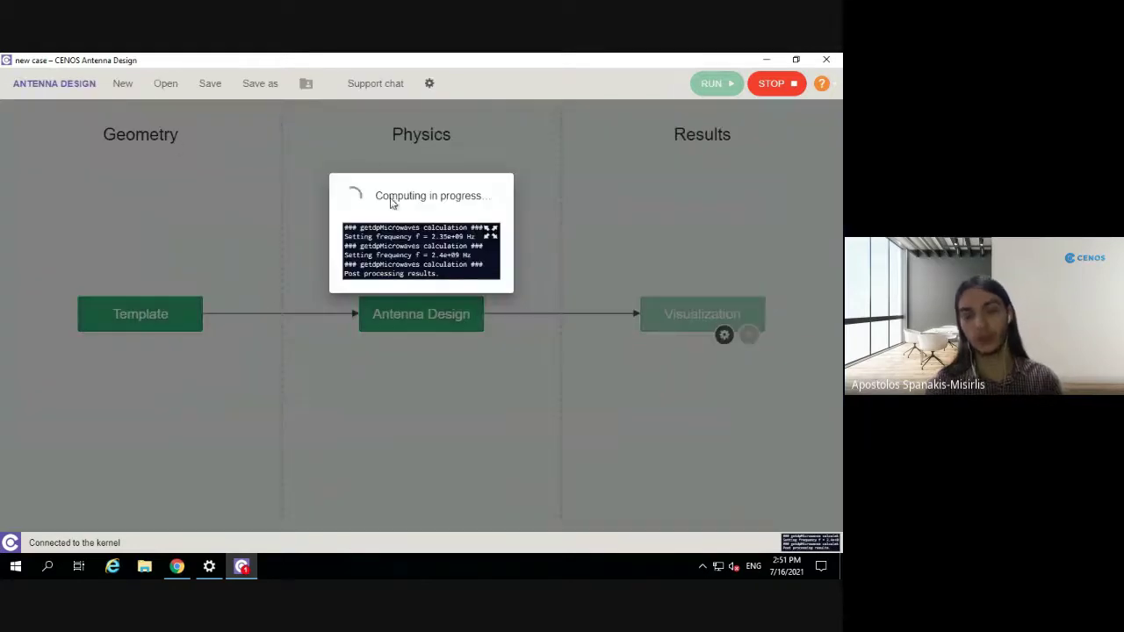